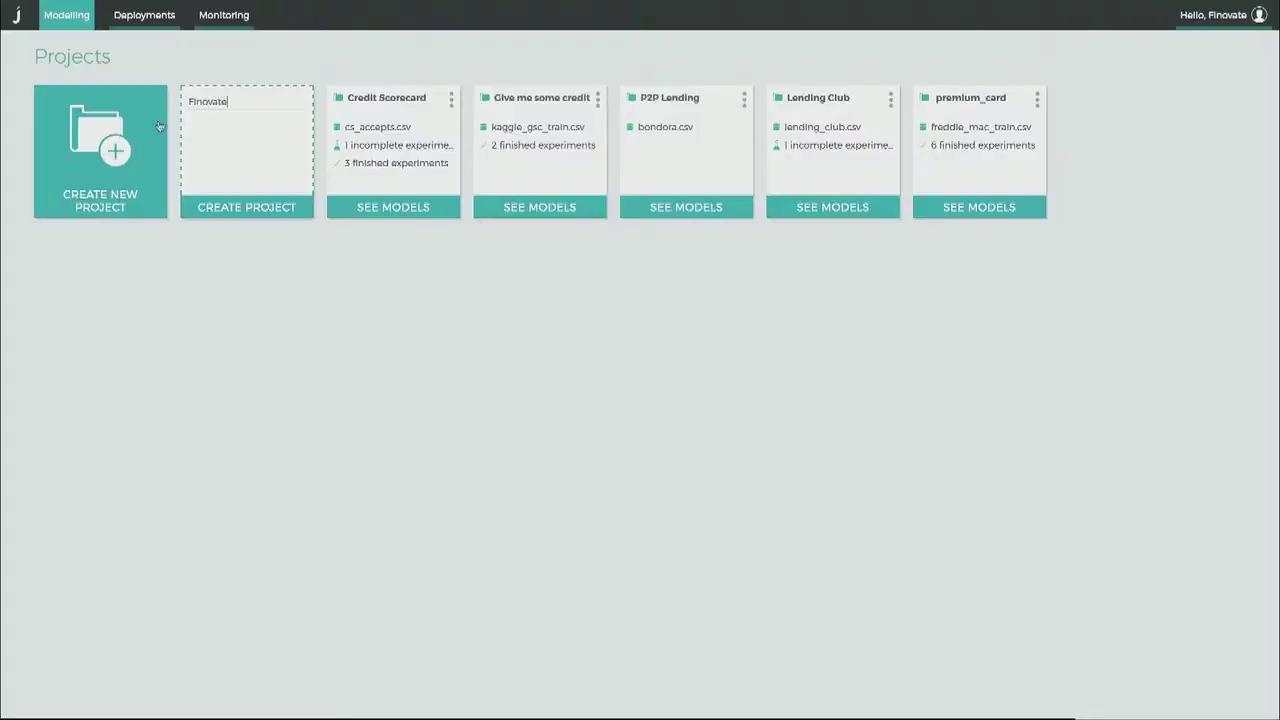
# Create the Finovate project and upload finovate_train_data.csv from the finovate folder as its dataset.
pyautogui.click(221, 206)
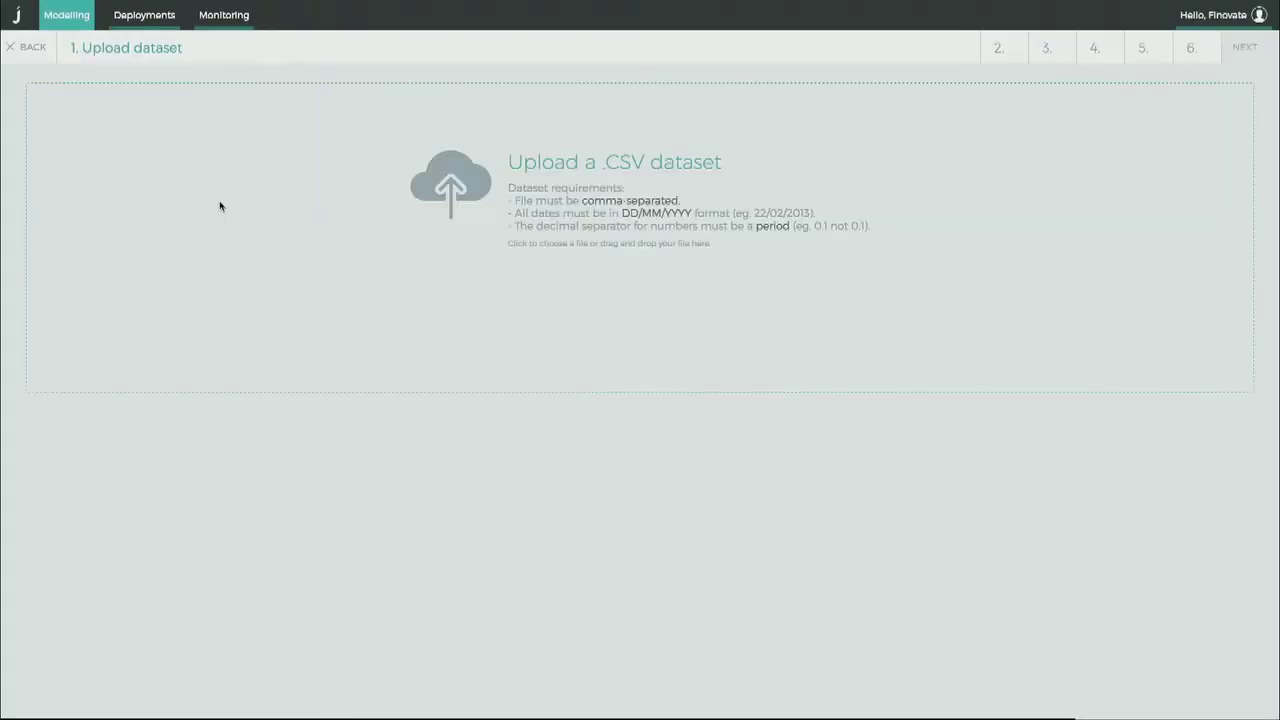
pyautogui.click(520, 158)
pyautogui.click(657, 62)
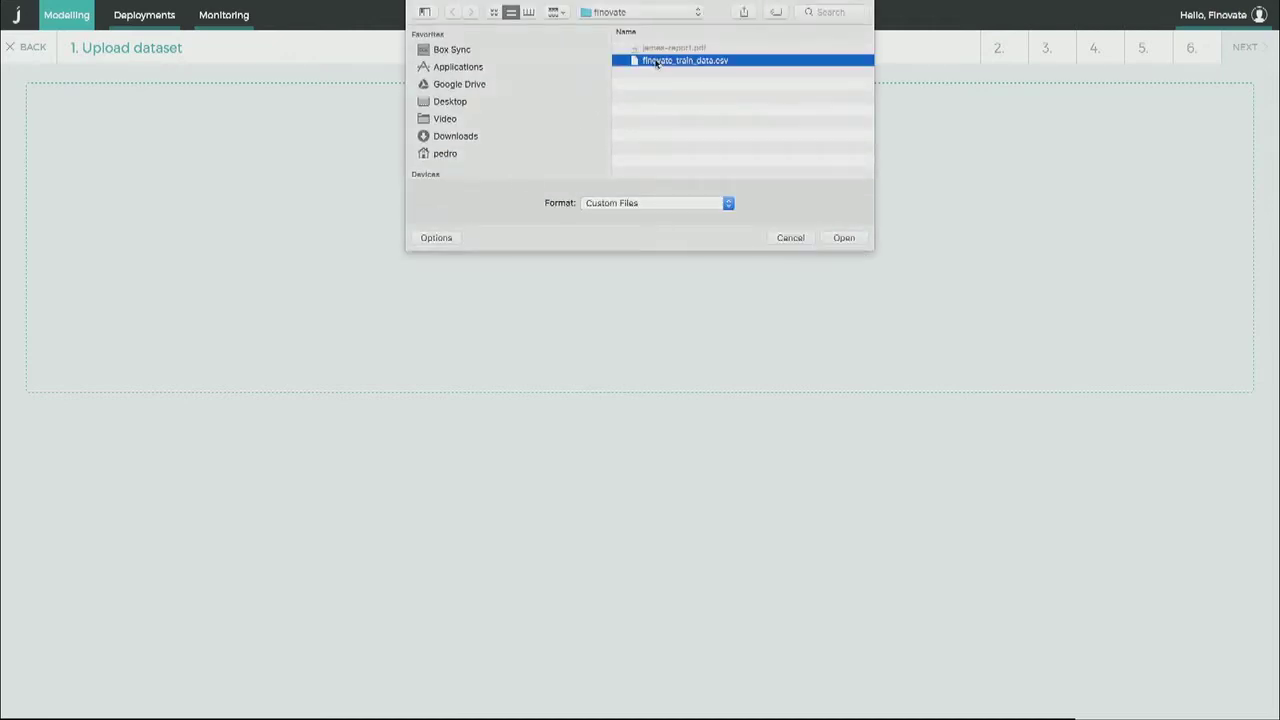
pyautogui.click(831, 236)
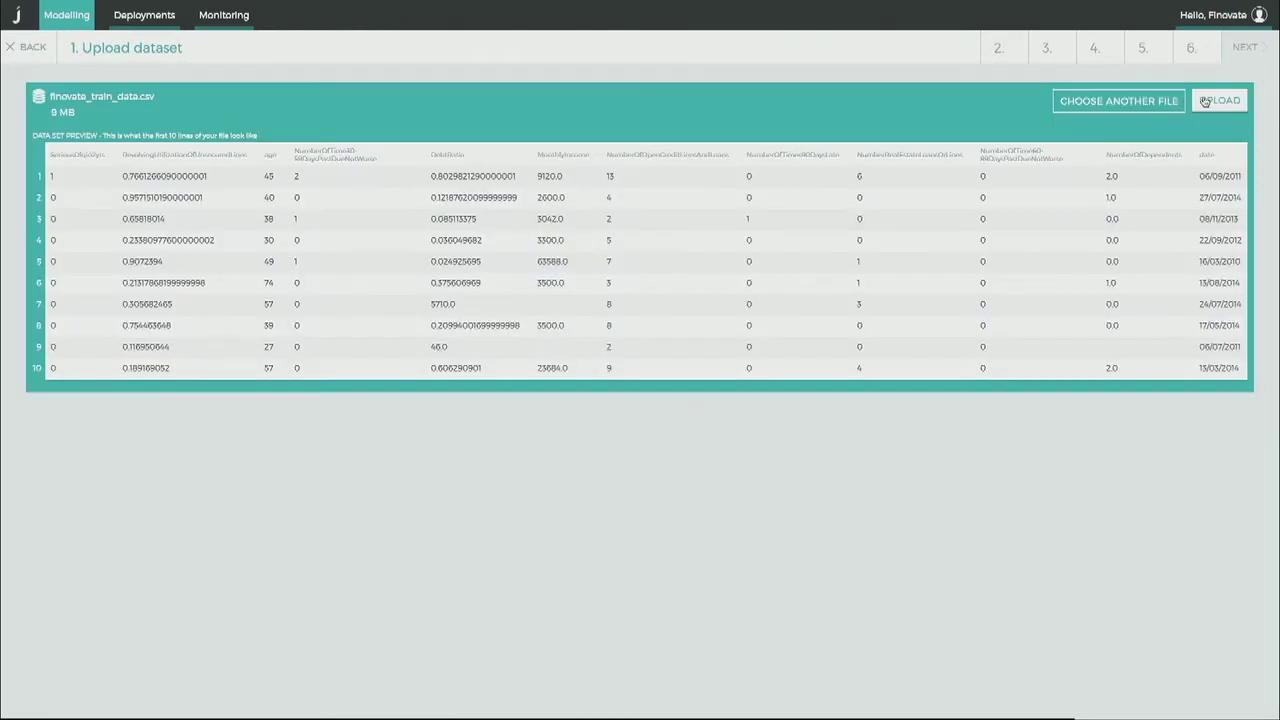
pyautogui.click(1205, 102)
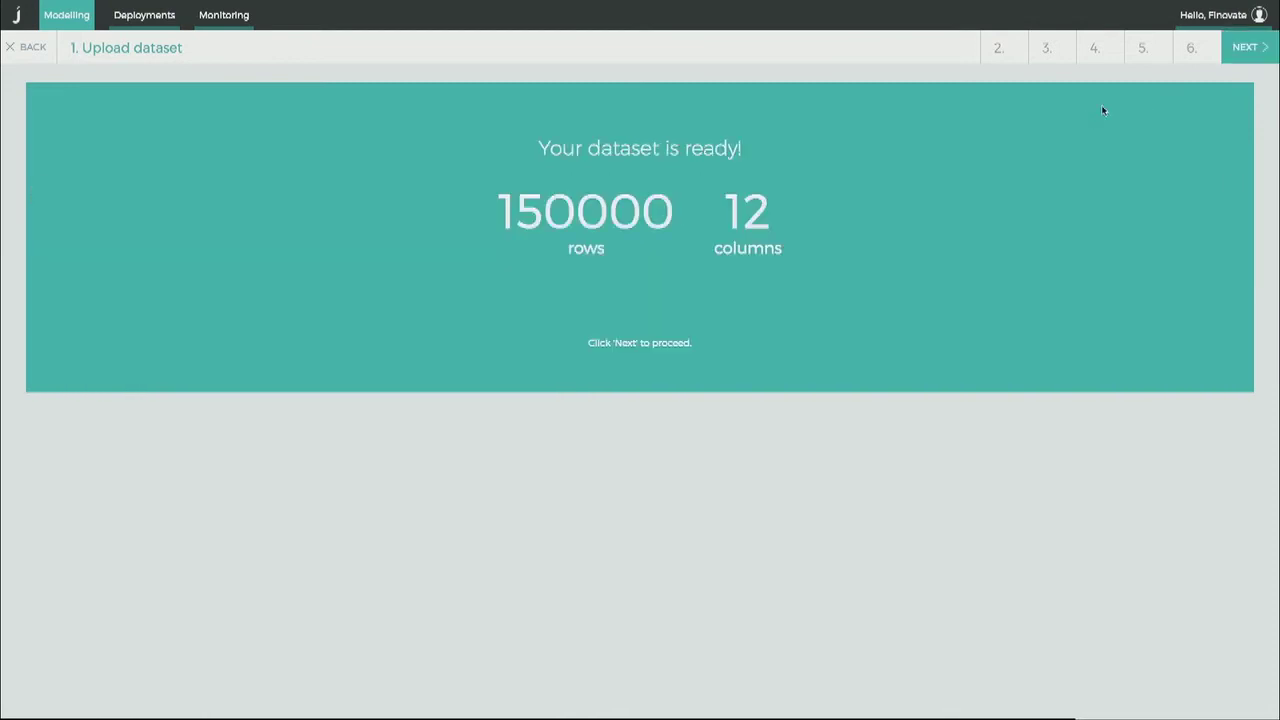
# Select date as the project's date column and proceed to the target column.
pyautogui.click(1236, 58)
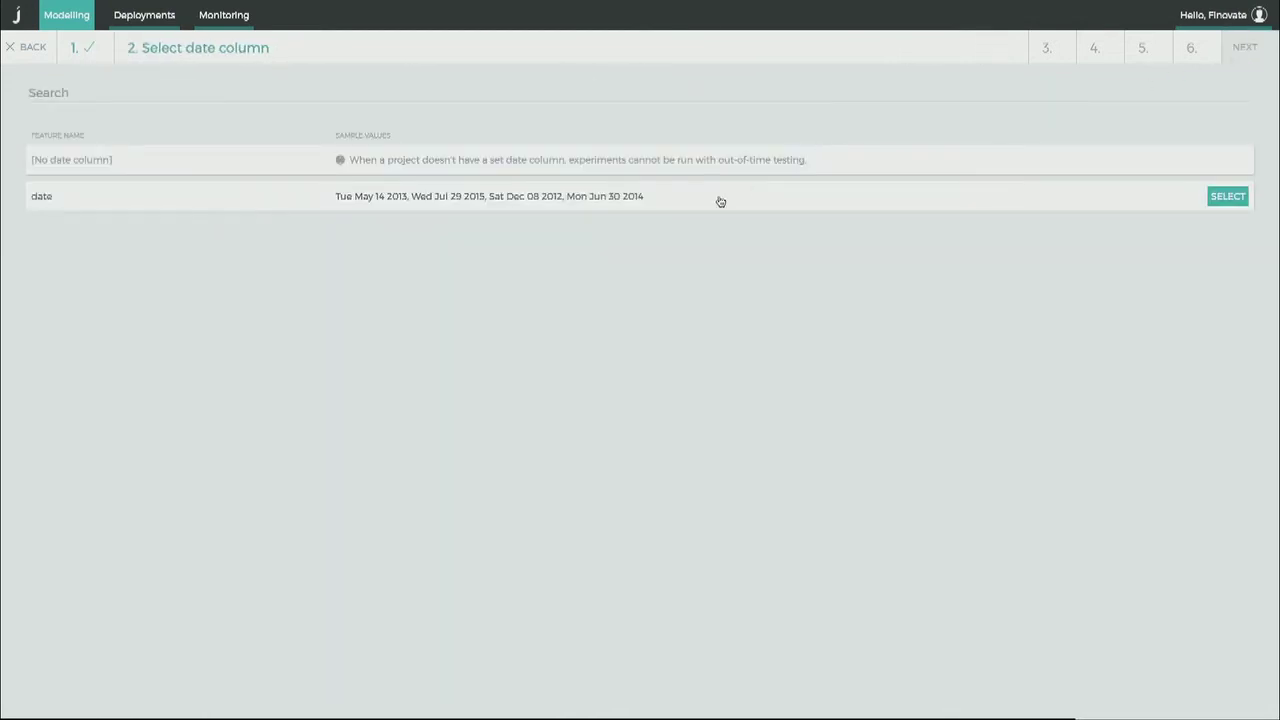
pyautogui.click(719, 200)
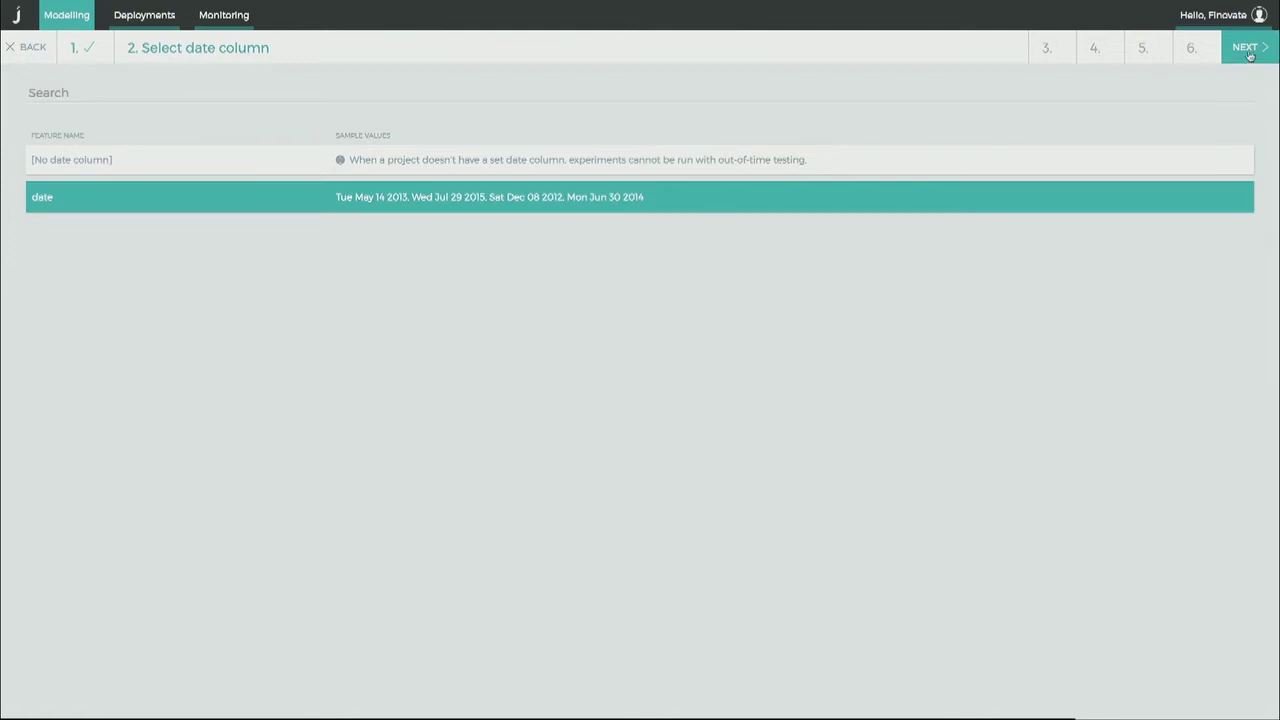
pyautogui.click(1246, 62)
# Set SeriousDlqin2yrs as the target with 1 as default and 0 as non-default, and accept the listed feature types.
pyautogui.click(561, 161)
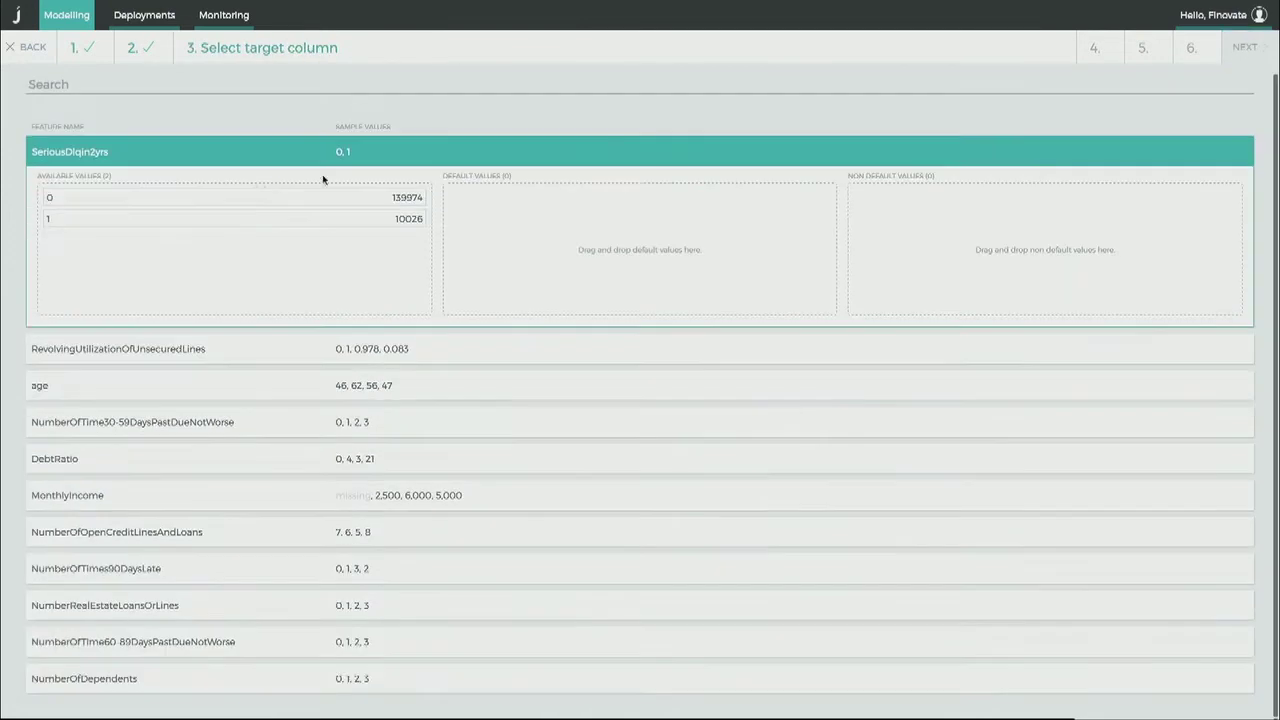
pyautogui.moveTo(232, 215); pyautogui.dragTo(476, 238)
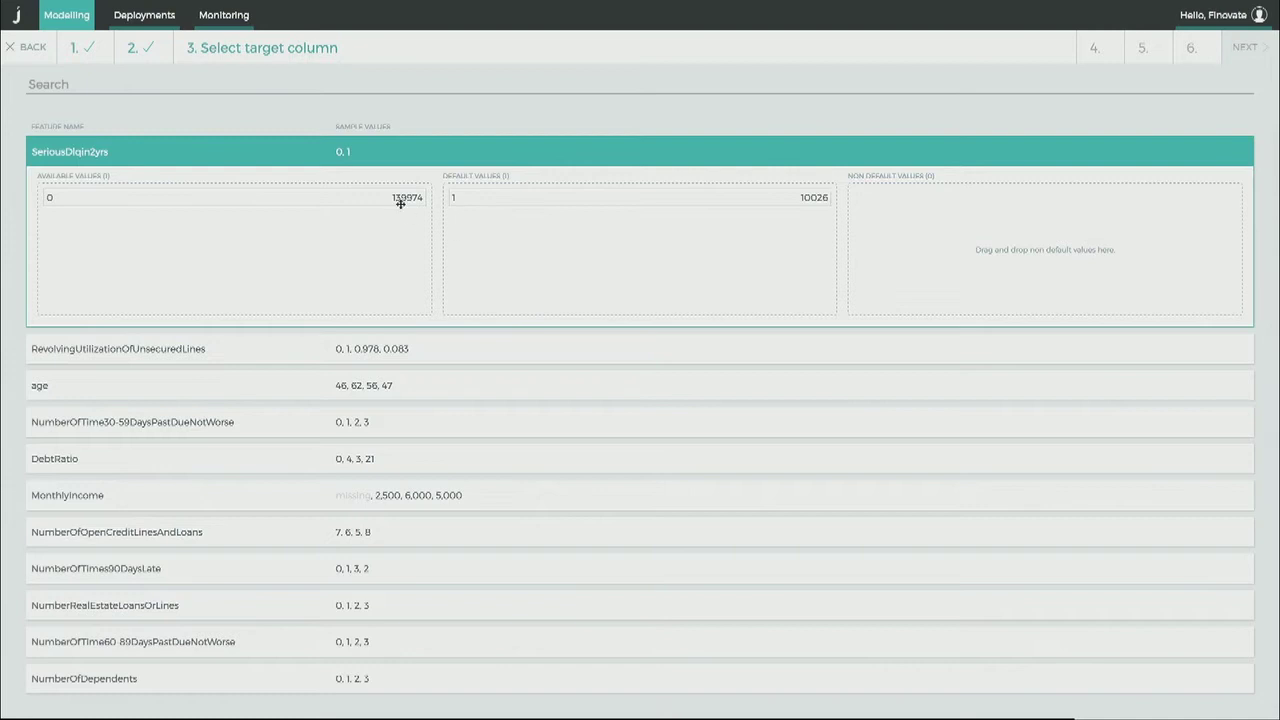
pyautogui.moveTo(395, 197); pyautogui.dragTo(769, 261)
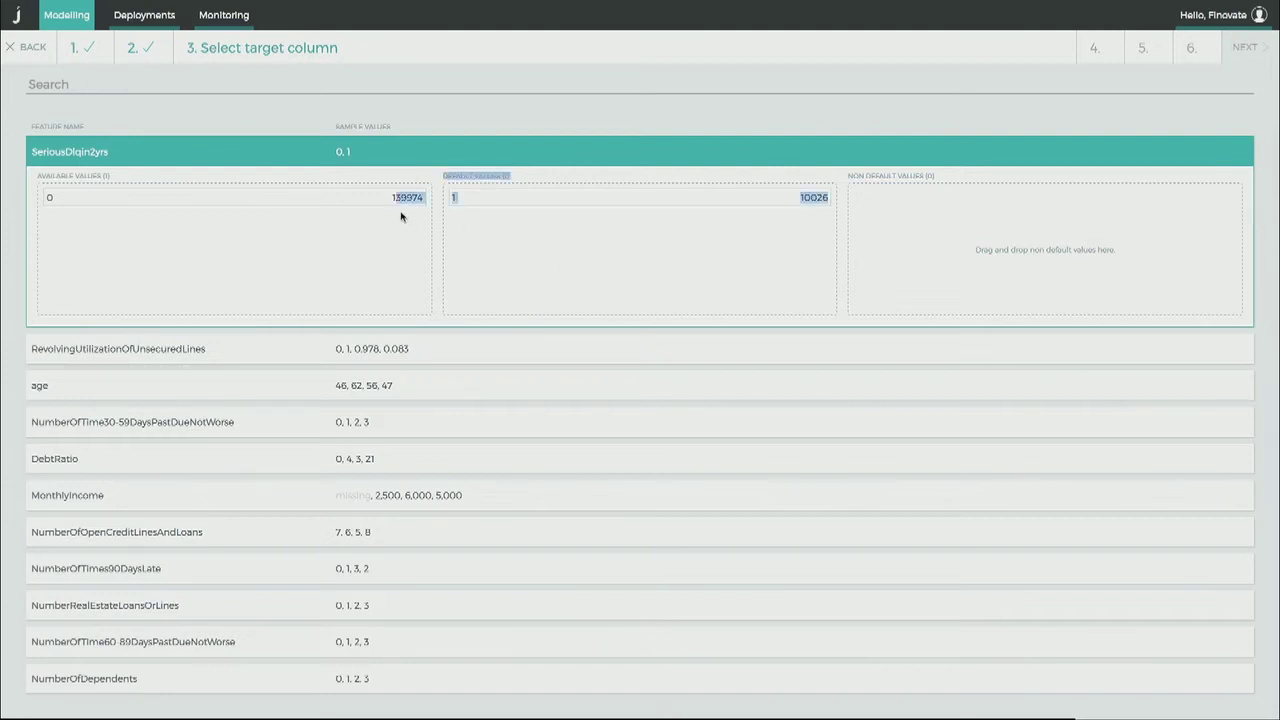
pyautogui.moveTo(397, 205); pyautogui.dragTo(1116, 216)
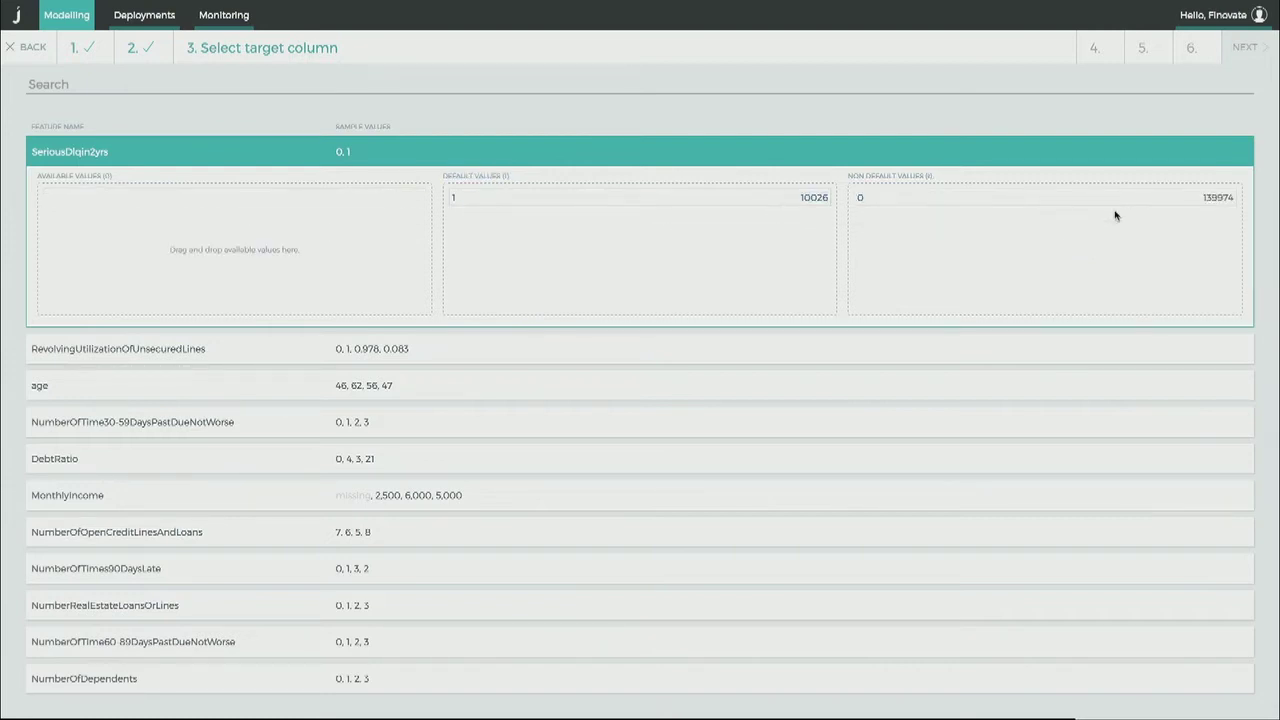
pyautogui.click(1246, 55)
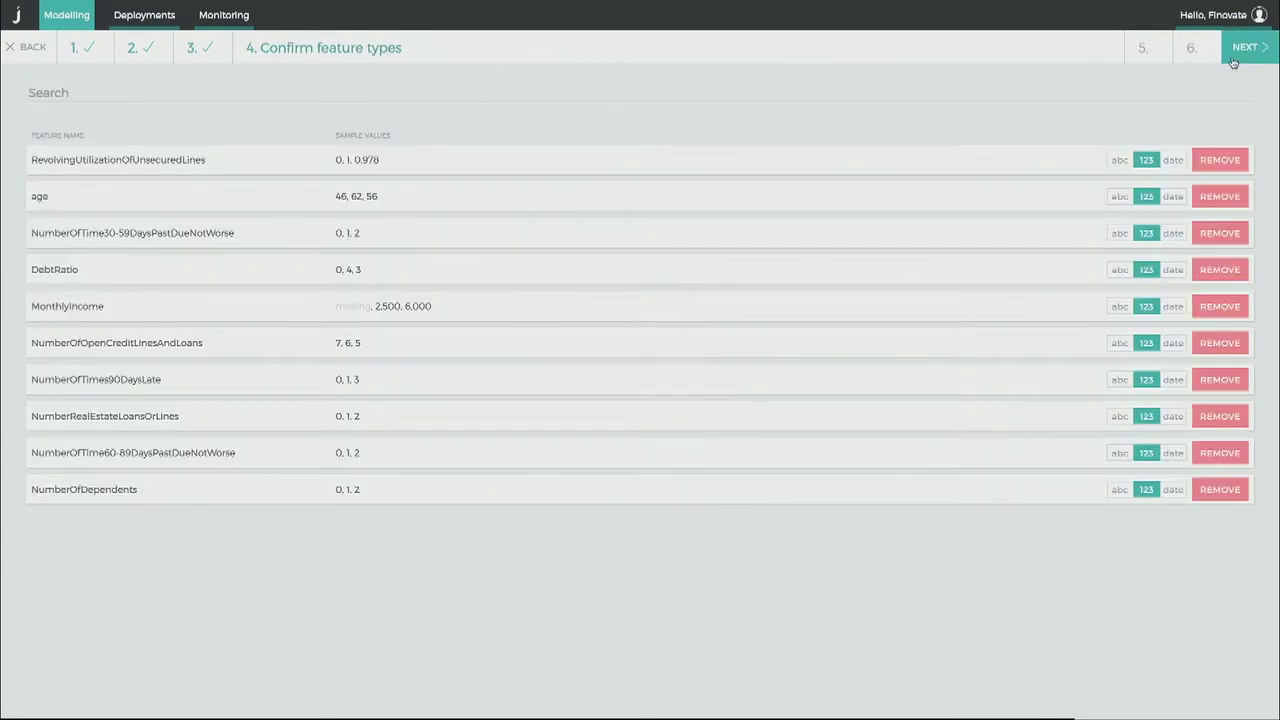
pyautogui.click(1240, 56)
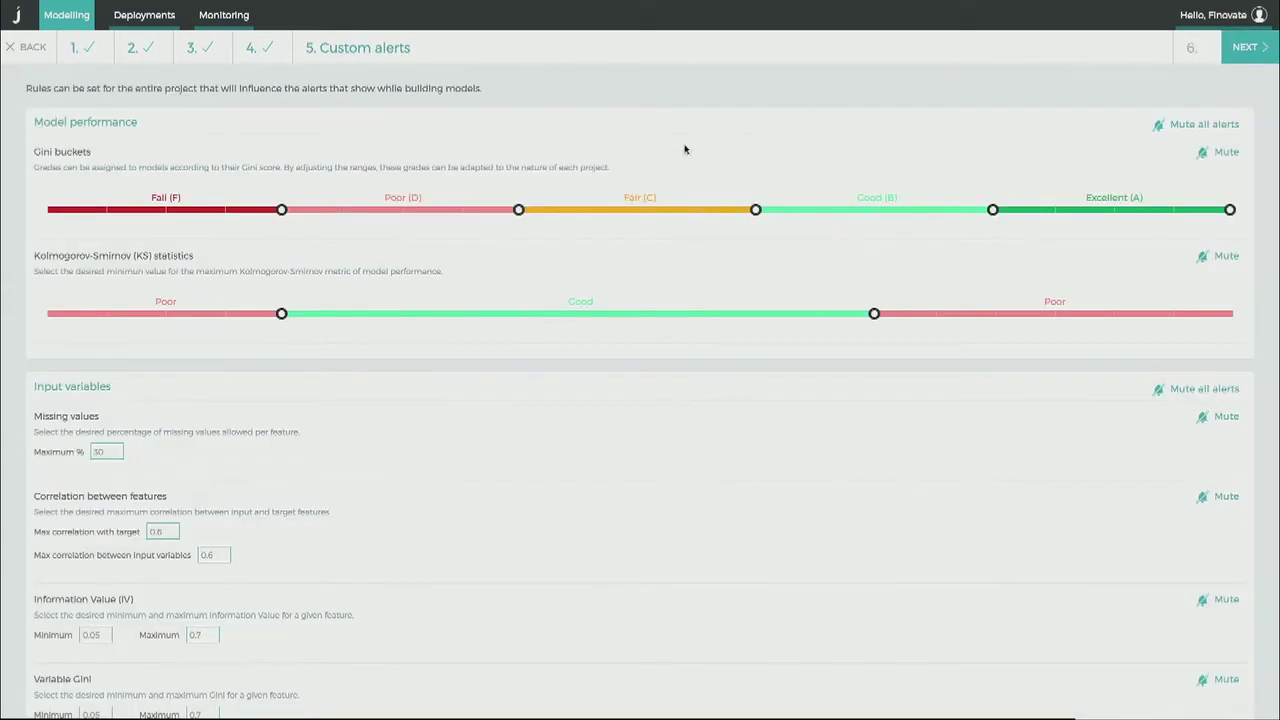
# Lower the Poor–Fair and Fair–Good boundaries of the Gini buckets by one tick each.
pyautogui.moveTo(521, 217)
pyautogui.moveTo(521, 217); pyautogui.dragTo(455, 215)
pyautogui.moveTo(759, 212)
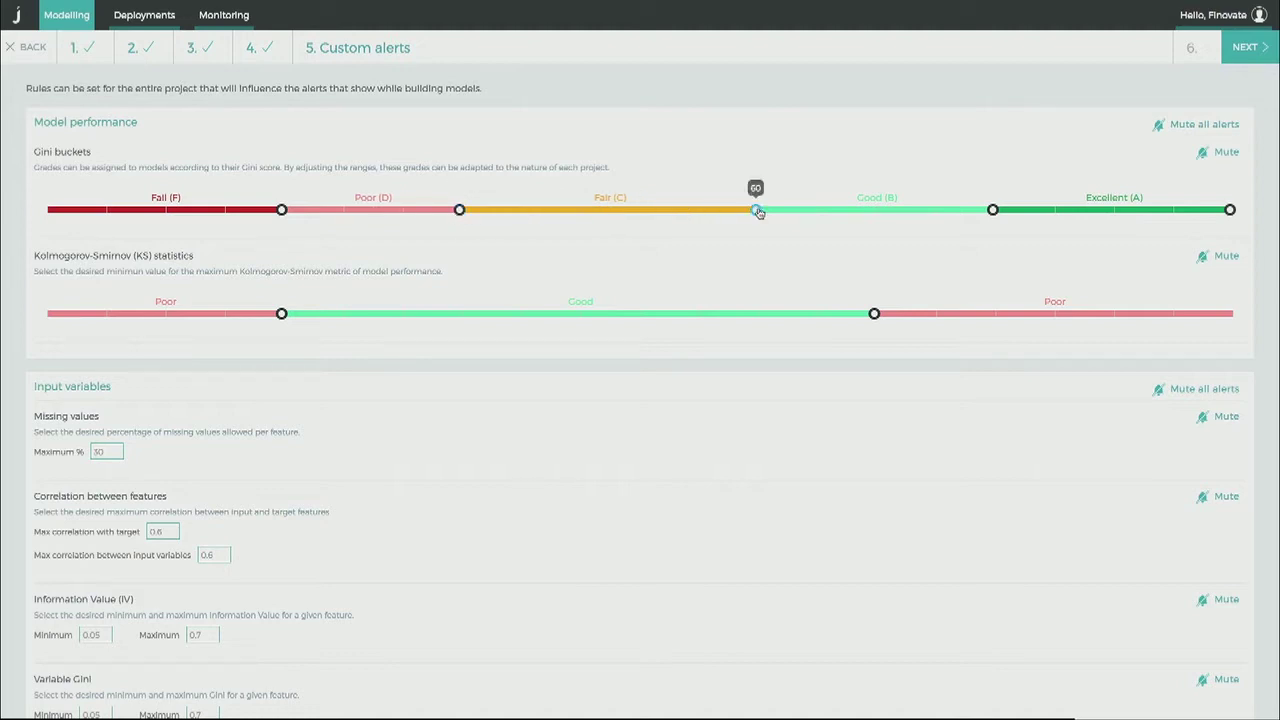
pyautogui.moveTo(759, 212); pyautogui.dragTo(697, 211)
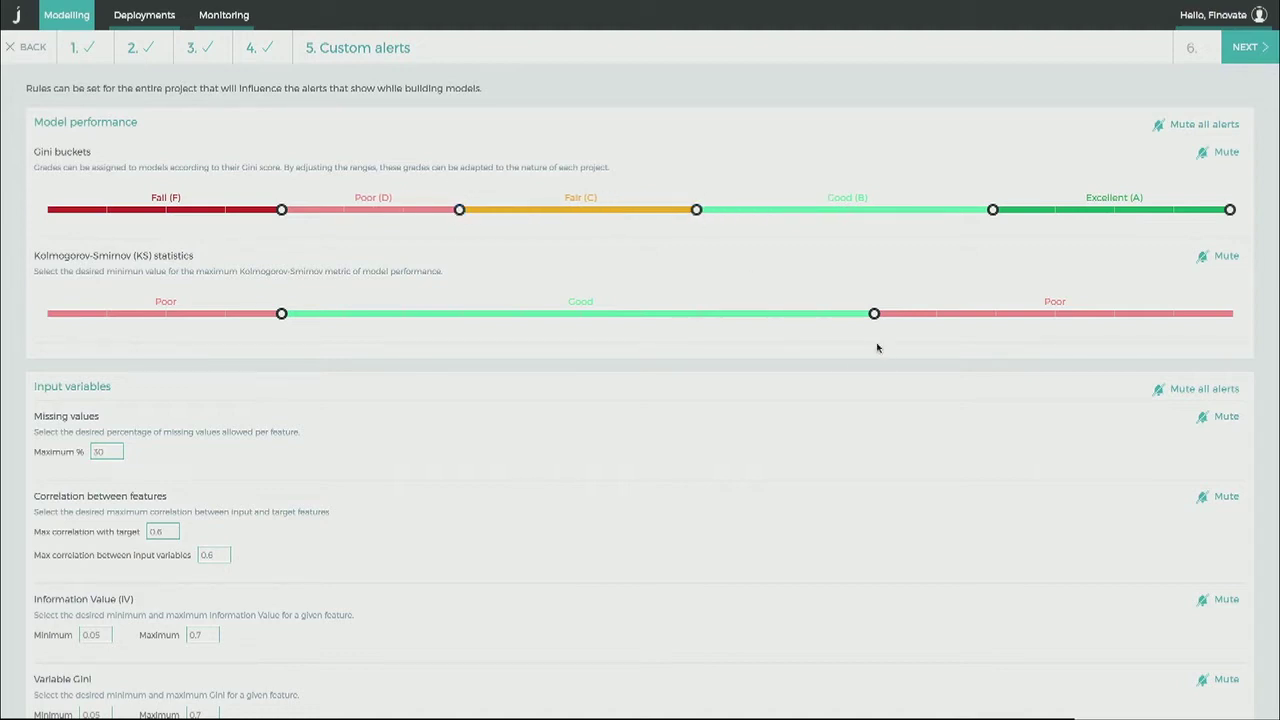
# Raise both limits of the Good Kolmogorov-Smirnov range by two ticks and lower the Excellent Gini bucket's upper limit by one tick.
pyautogui.moveTo(876, 314); pyautogui.dragTo(992, 313)
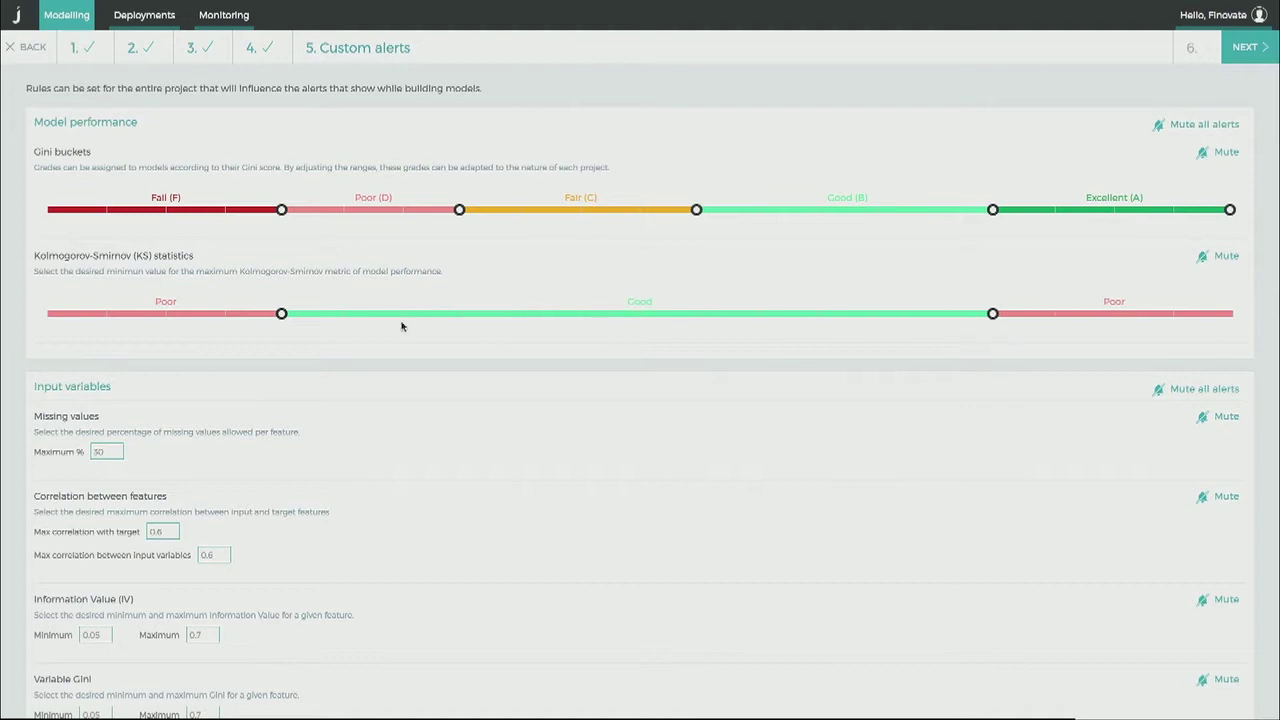
pyautogui.moveTo(276, 319); pyautogui.dragTo(421, 318)
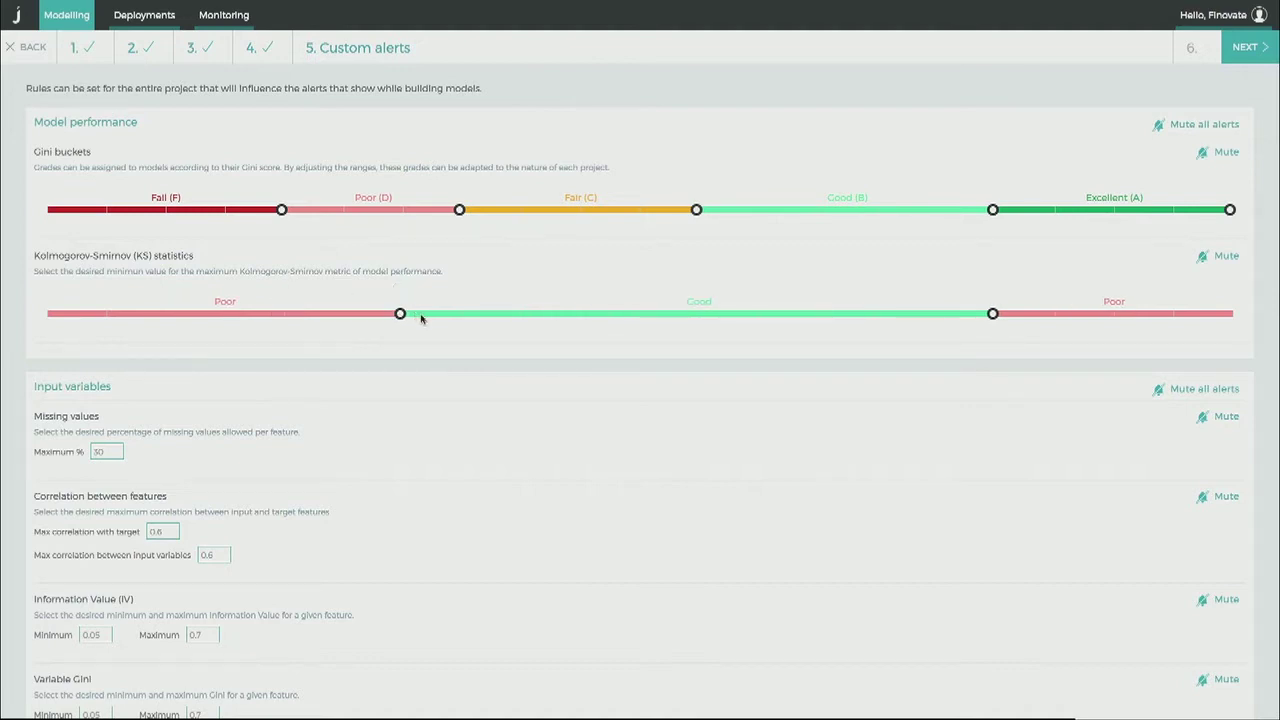
pyautogui.moveTo(1229, 210); pyautogui.dragTo(1185, 212)
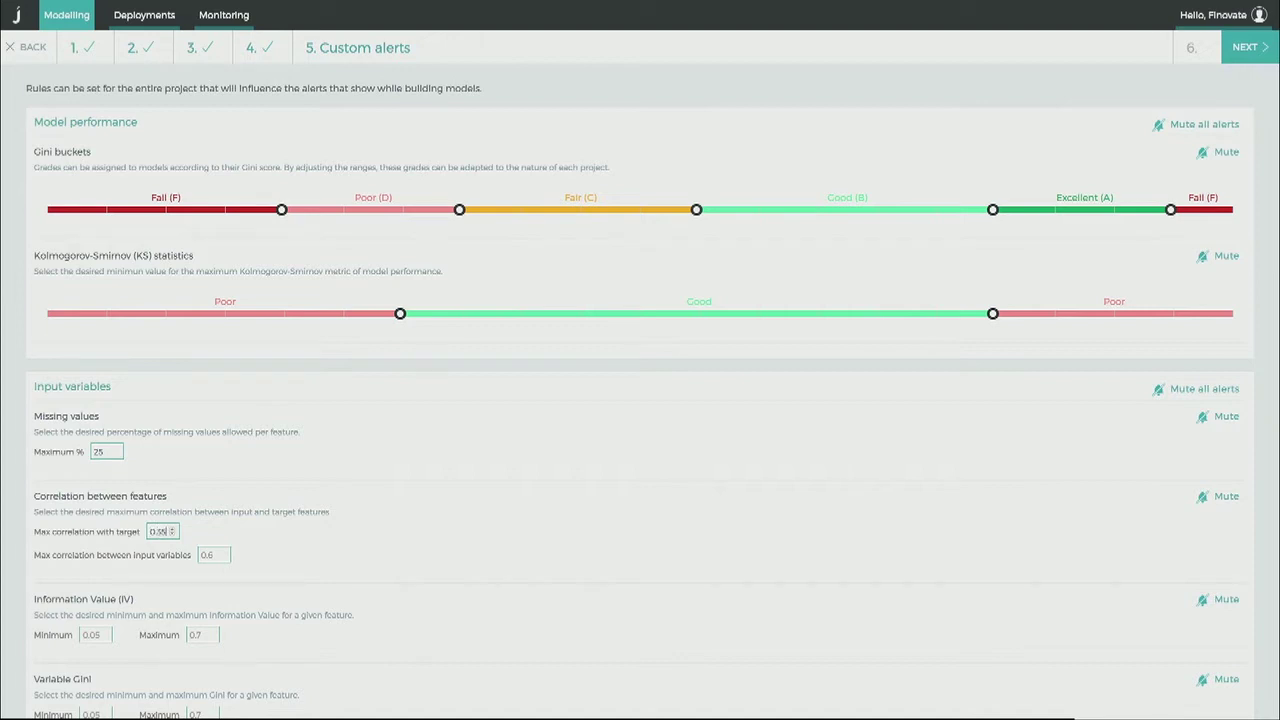
# Limit missing values to 25% and target correlation to 0.55, mute the Information Value alert, and accept the rules.
pyautogui.click(1220, 600)
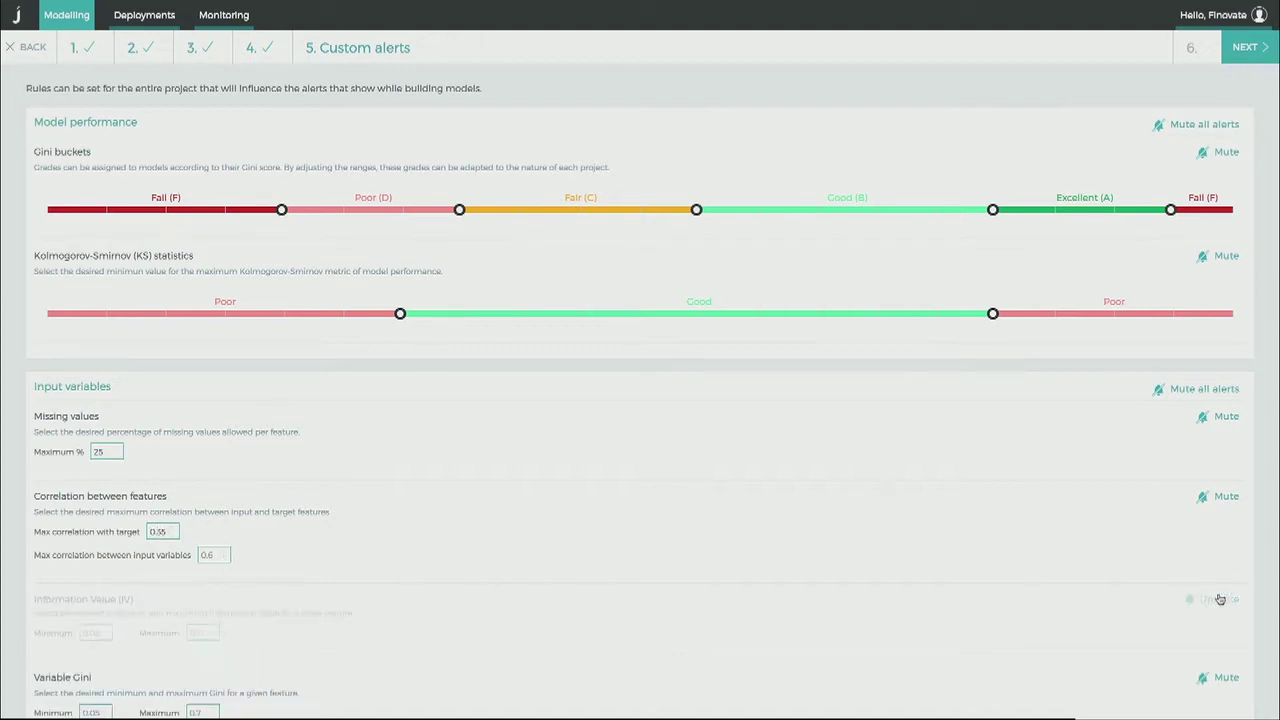
pyautogui.click(1255, 60)
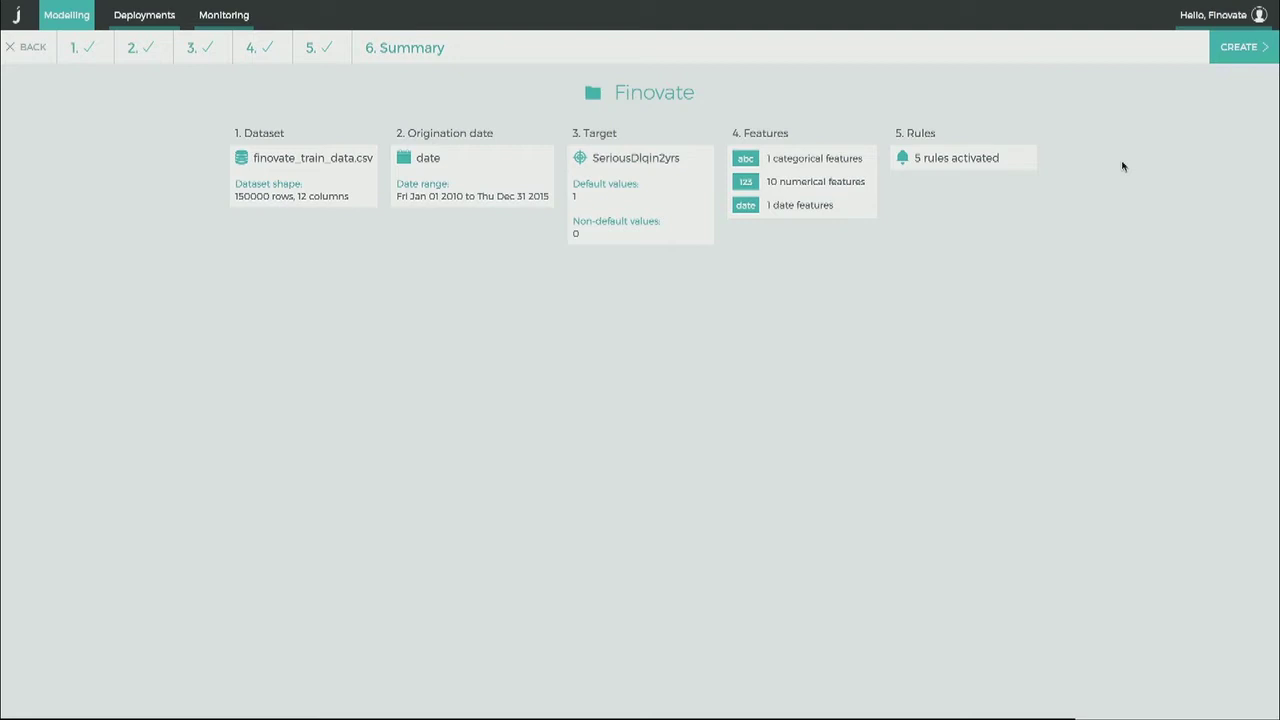
# Create the project and start a new model using the Random Forest algorithm.
pyautogui.click(1228, 58)
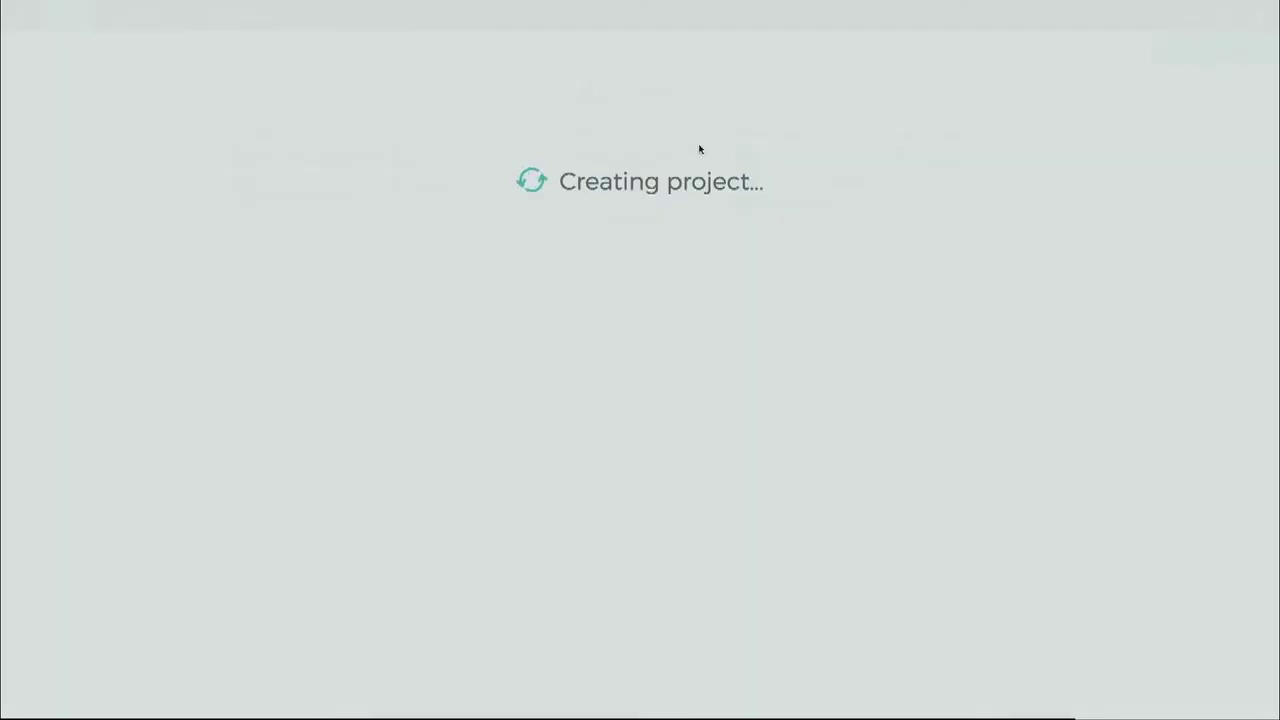
pyautogui.click(497, 138)
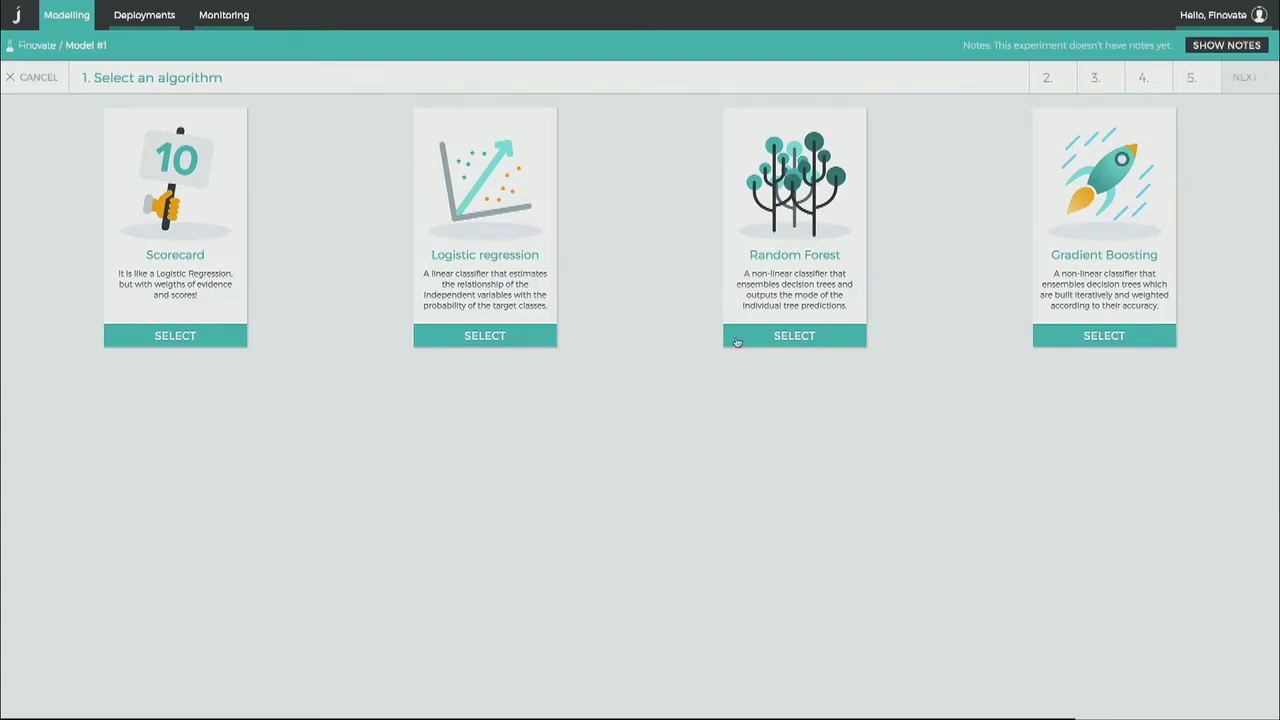
pyautogui.click(744, 345)
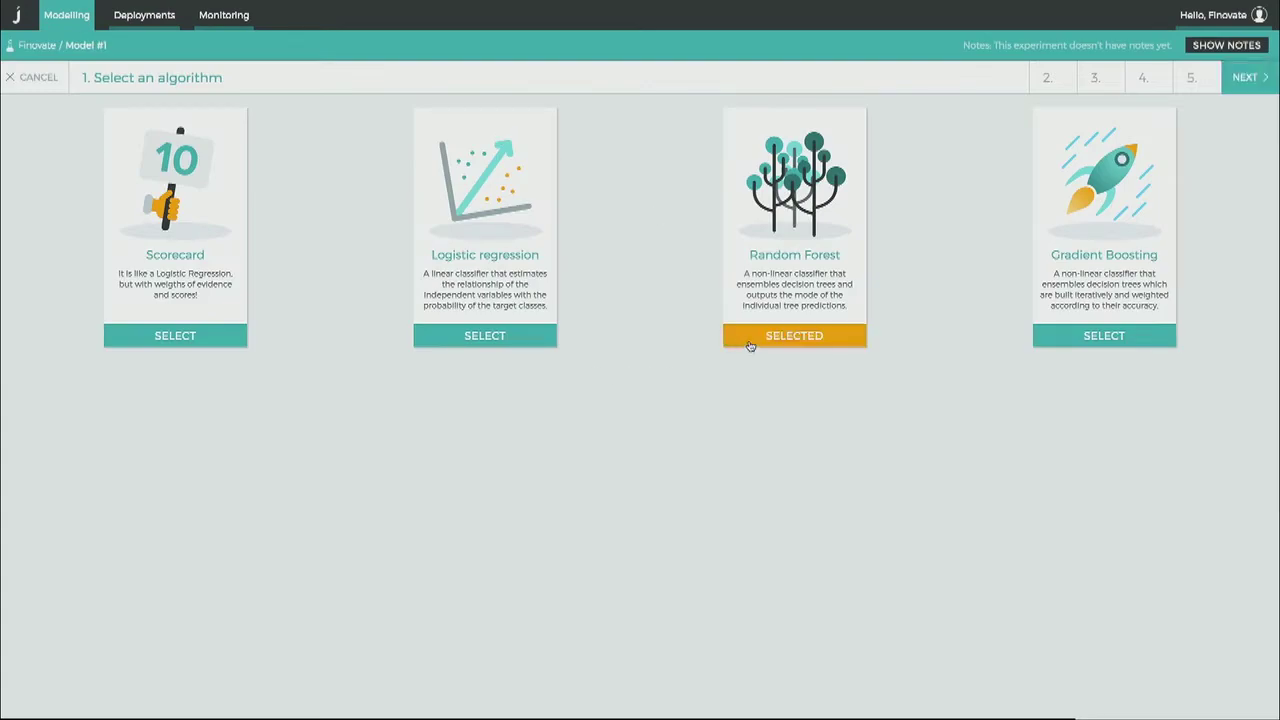
pyautogui.click(1250, 80)
# Partition the current dataset for testing, accepting the out-of-time split of 80% training and 20% test data.
pyautogui.click(369, 335)
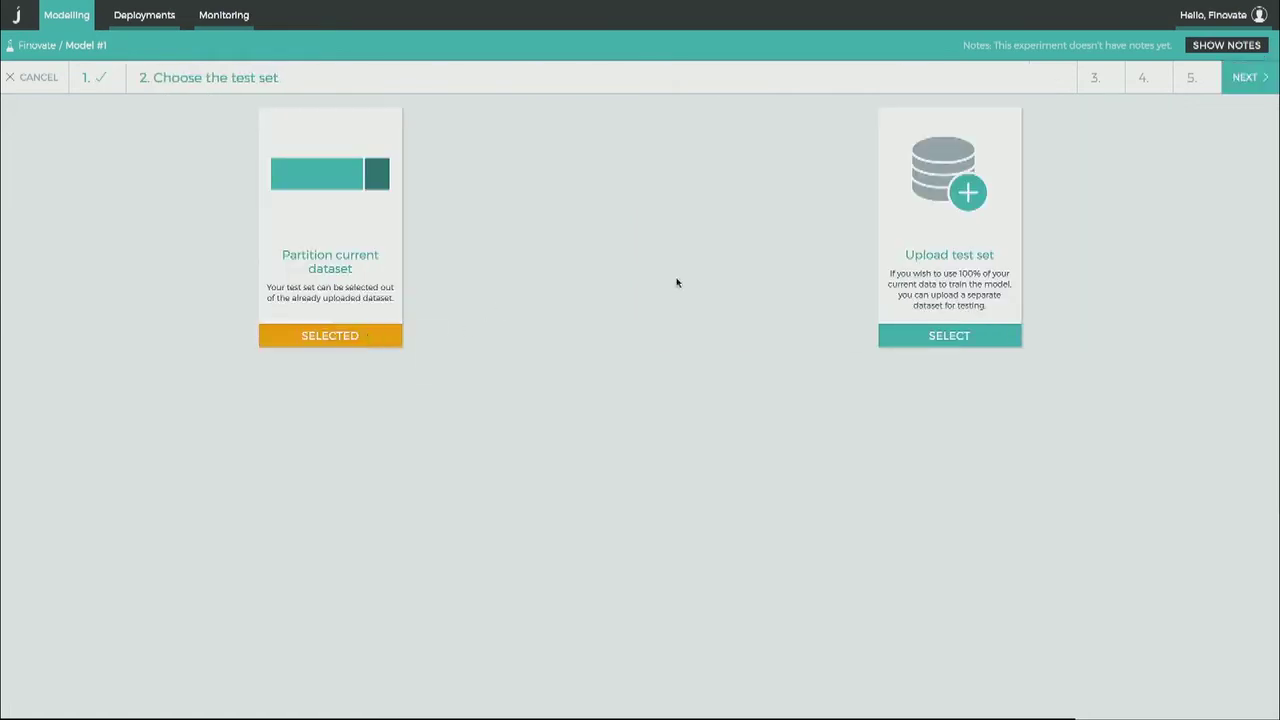
pyautogui.click(1239, 80)
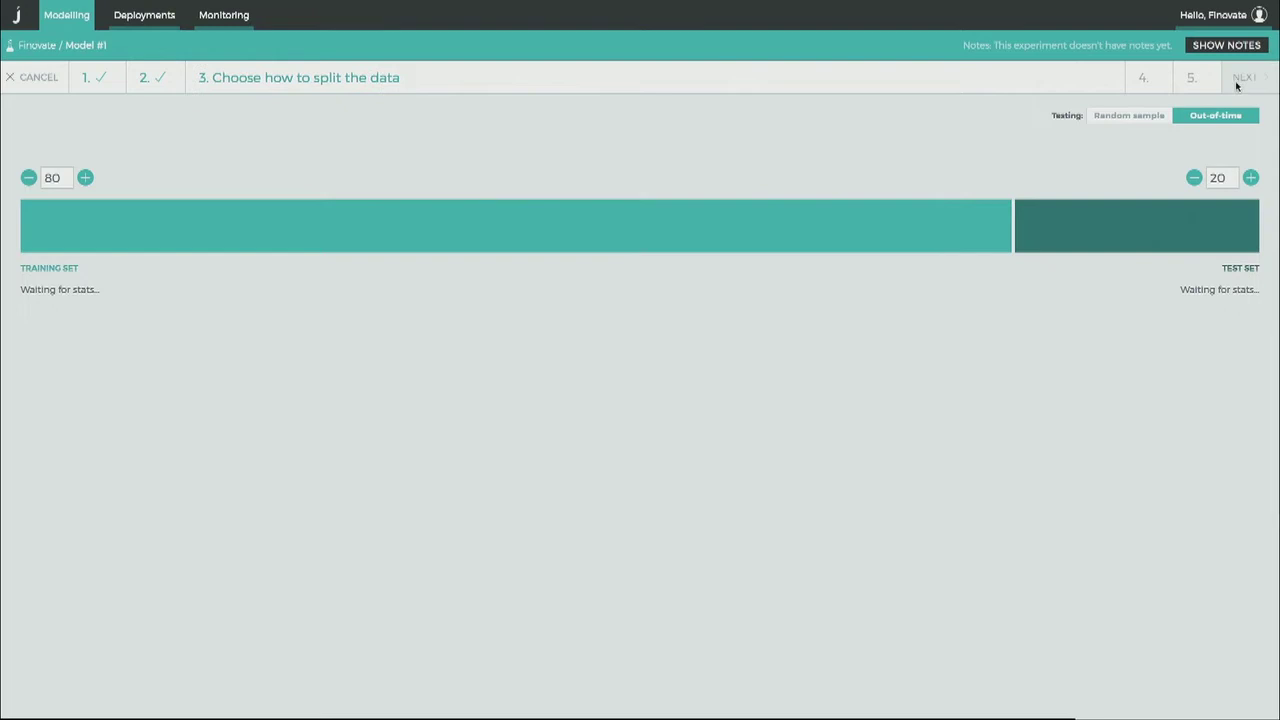
pyautogui.click(1242, 80)
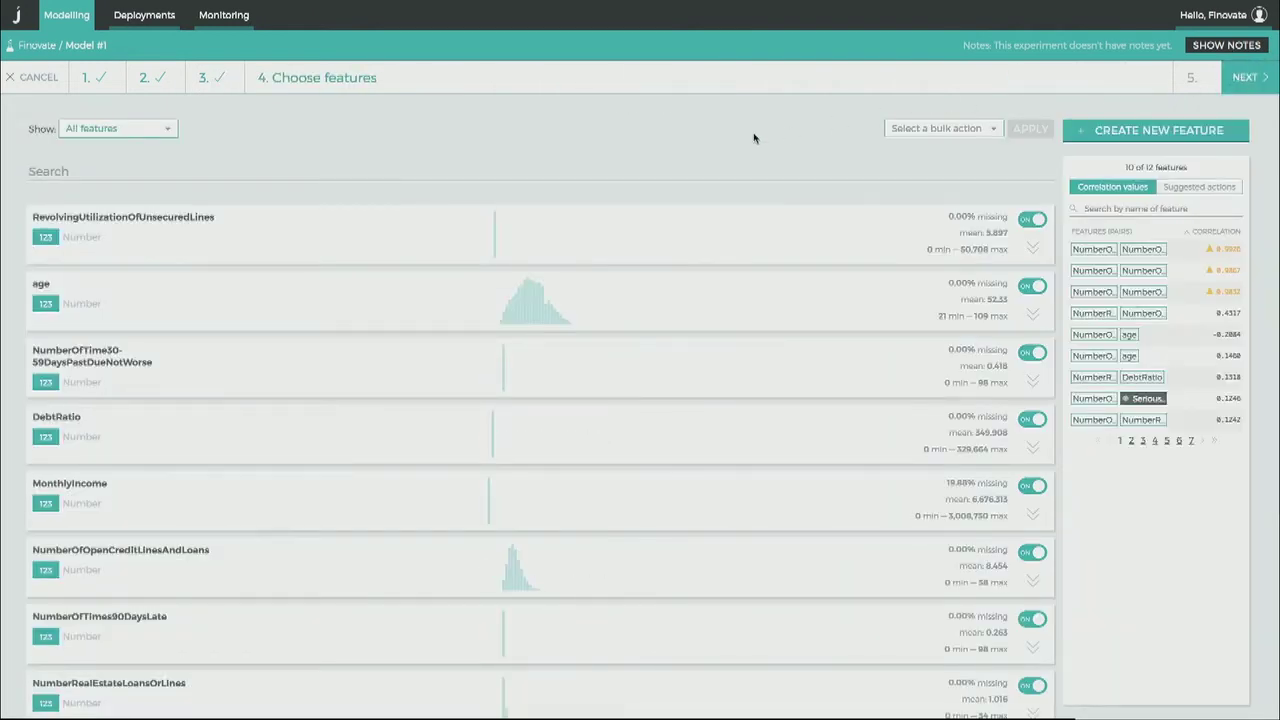
# Expand the age feature and create bins for it.
pyautogui.scroll(-2, 756, 138)
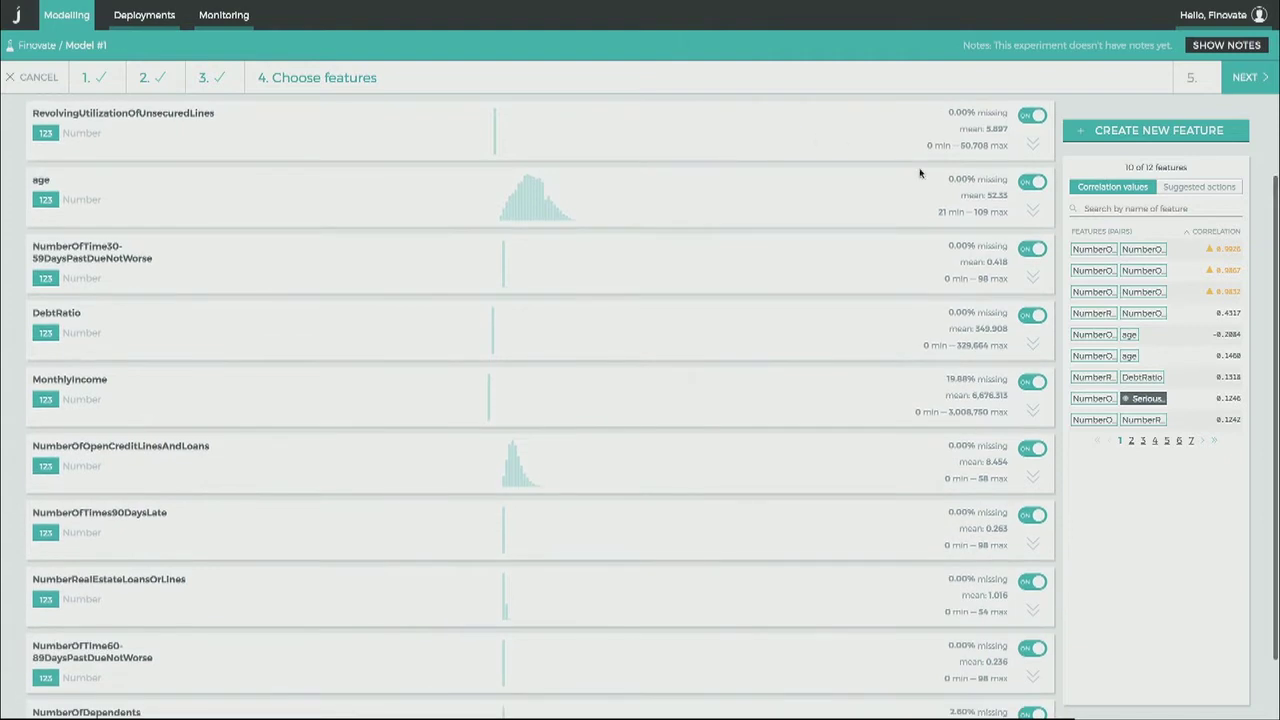
pyautogui.click(1034, 213)
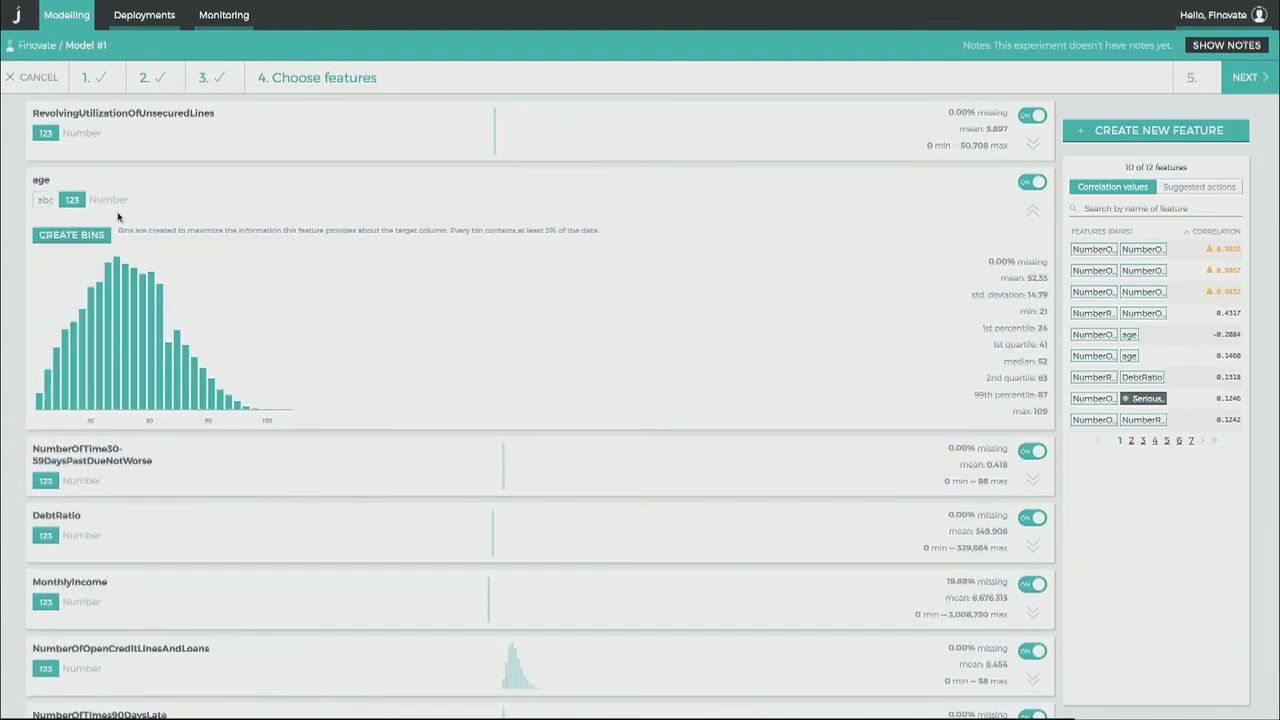
pyautogui.click(86, 241)
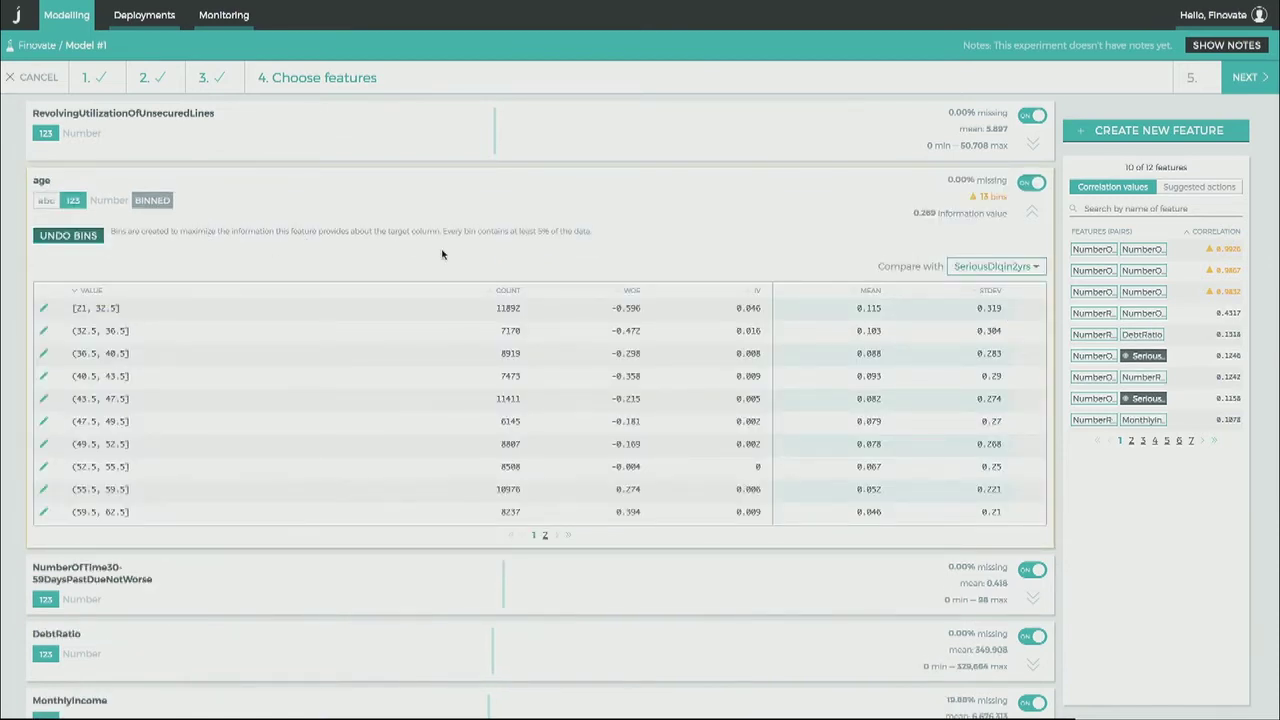
# Filter the features to the most highly correlated pair and turn off NumberOfTime60-89DaysPastDueNotWorse.
pyautogui.scroll(2, 829, 234)
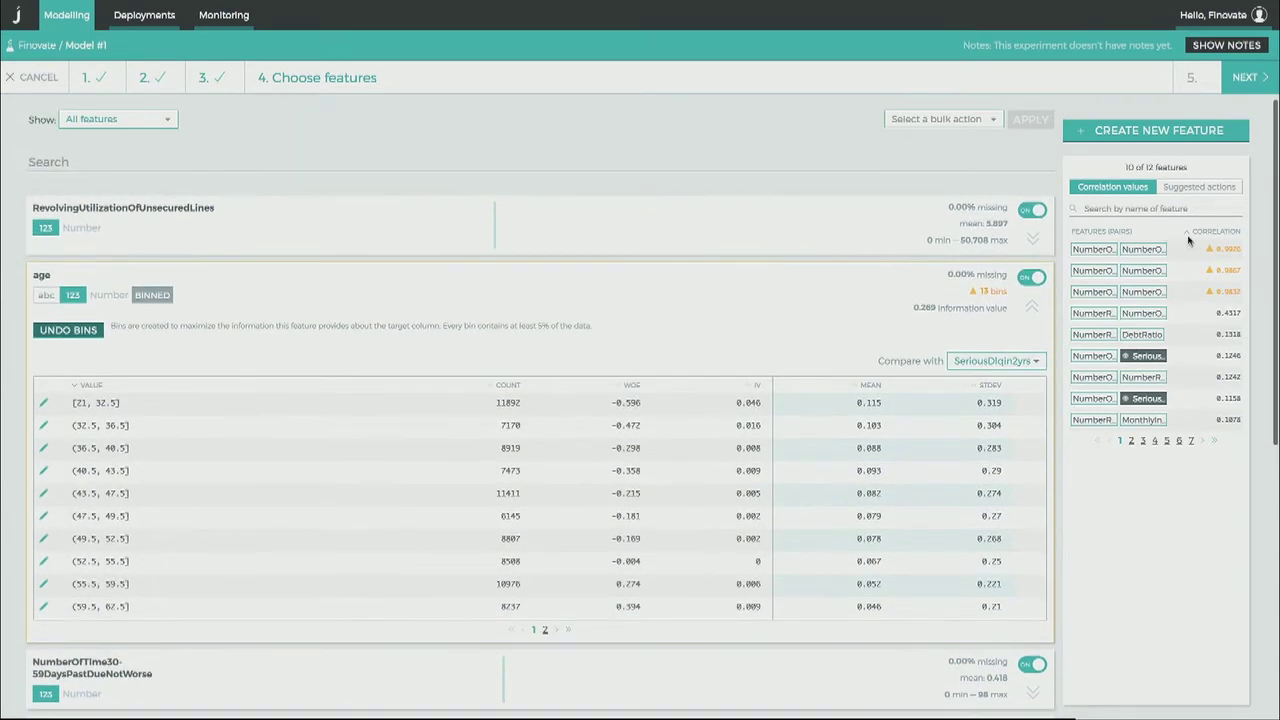
pyautogui.click(1160, 252)
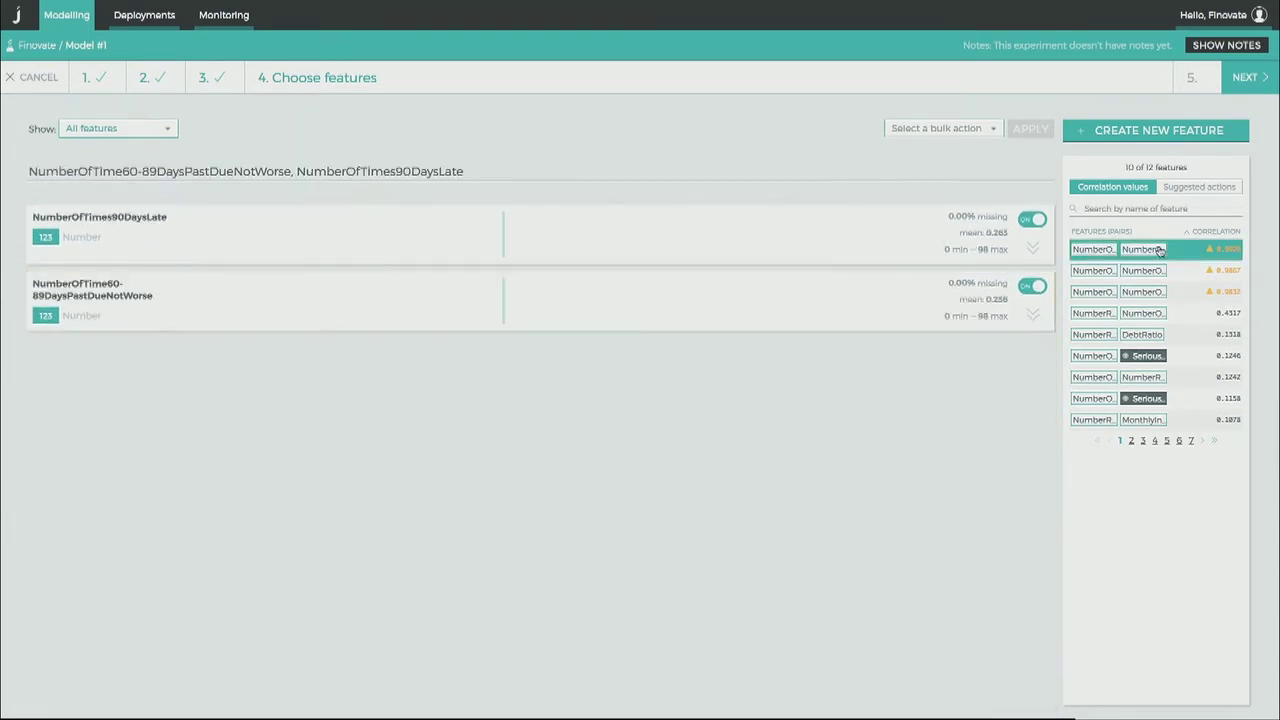
pyautogui.click(1034, 288)
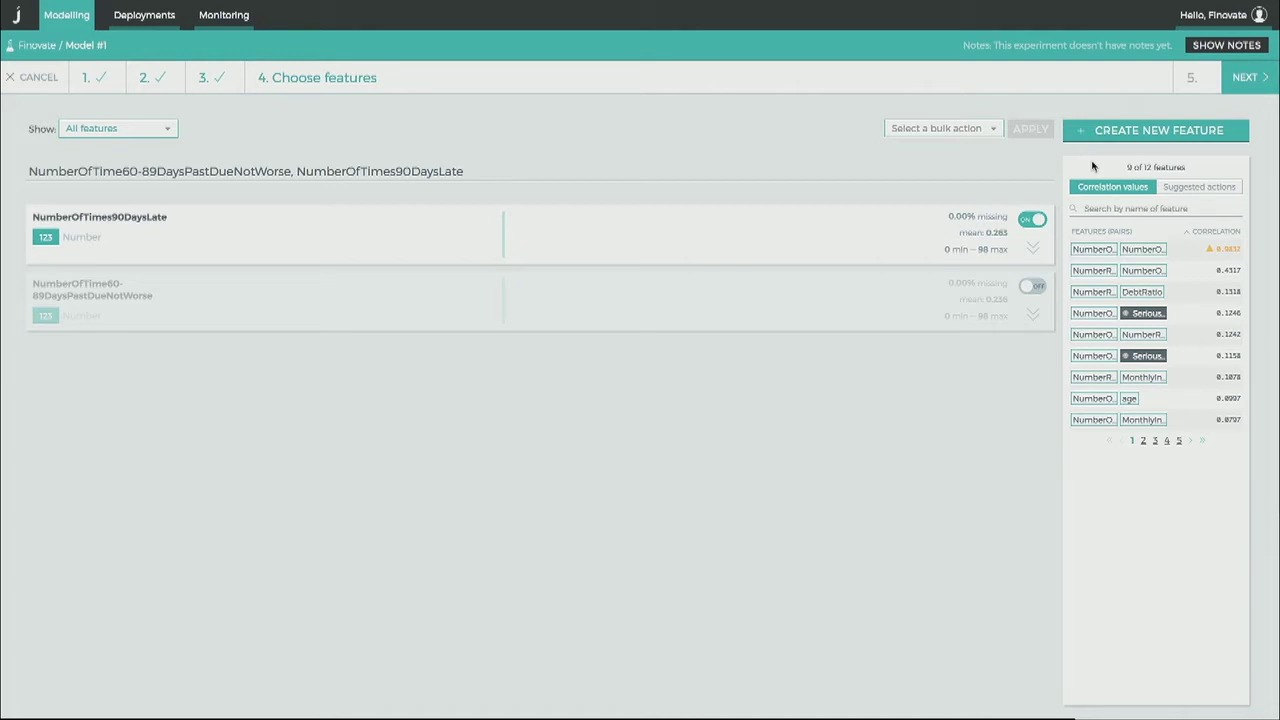
# Expand the suggested optimal binning actions without applying any, and run the Random Forest experiment.
pyautogui.click(1172, 189)
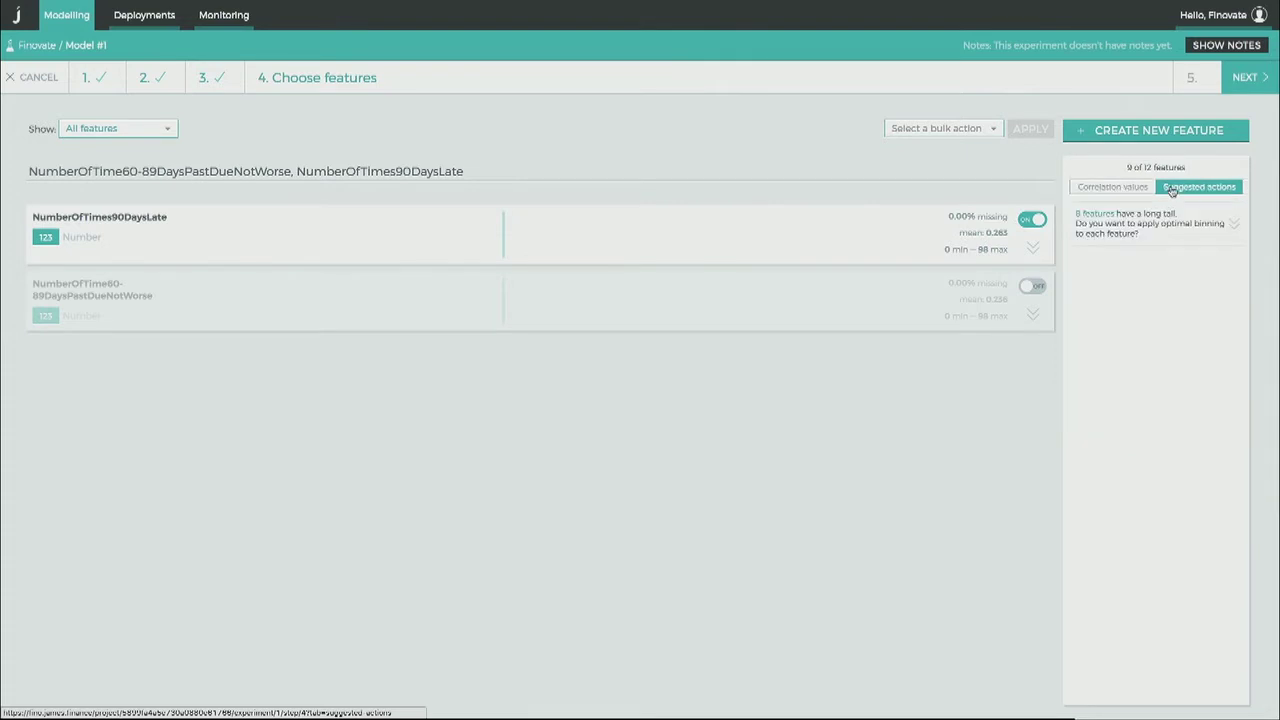
pyautogui.click(1233, 226)
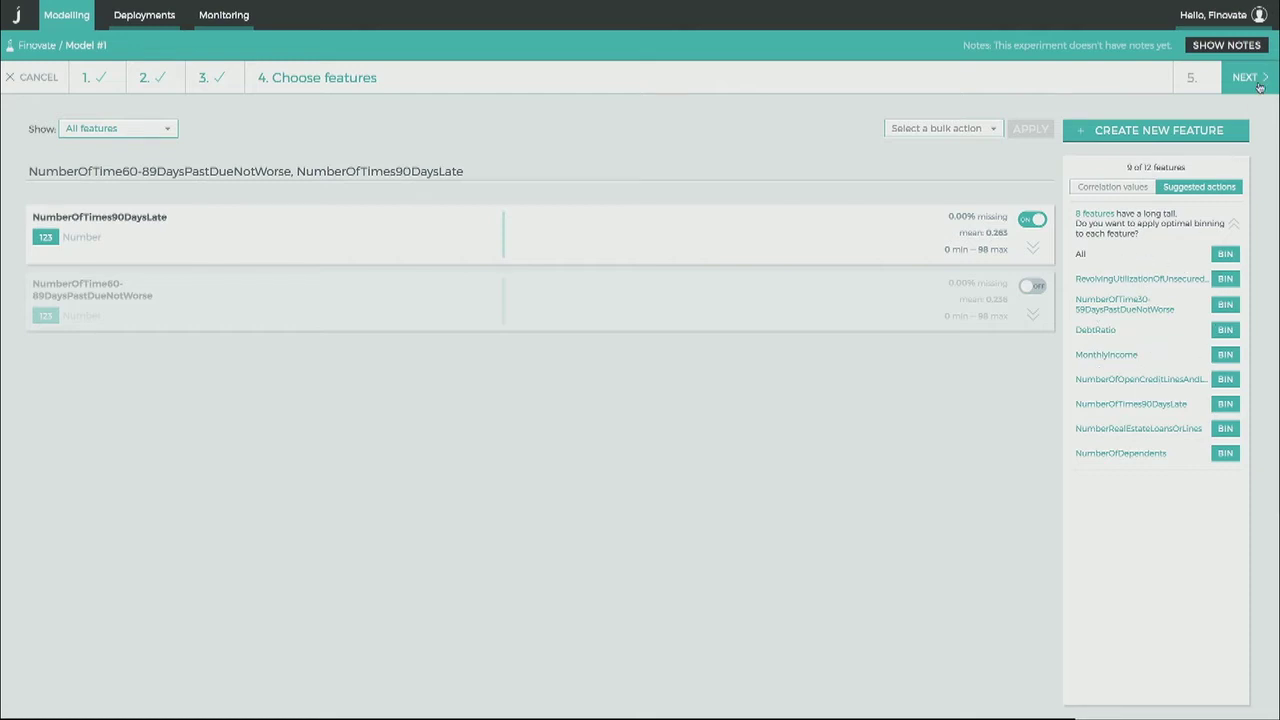
pyautogui.click(1259, 87)
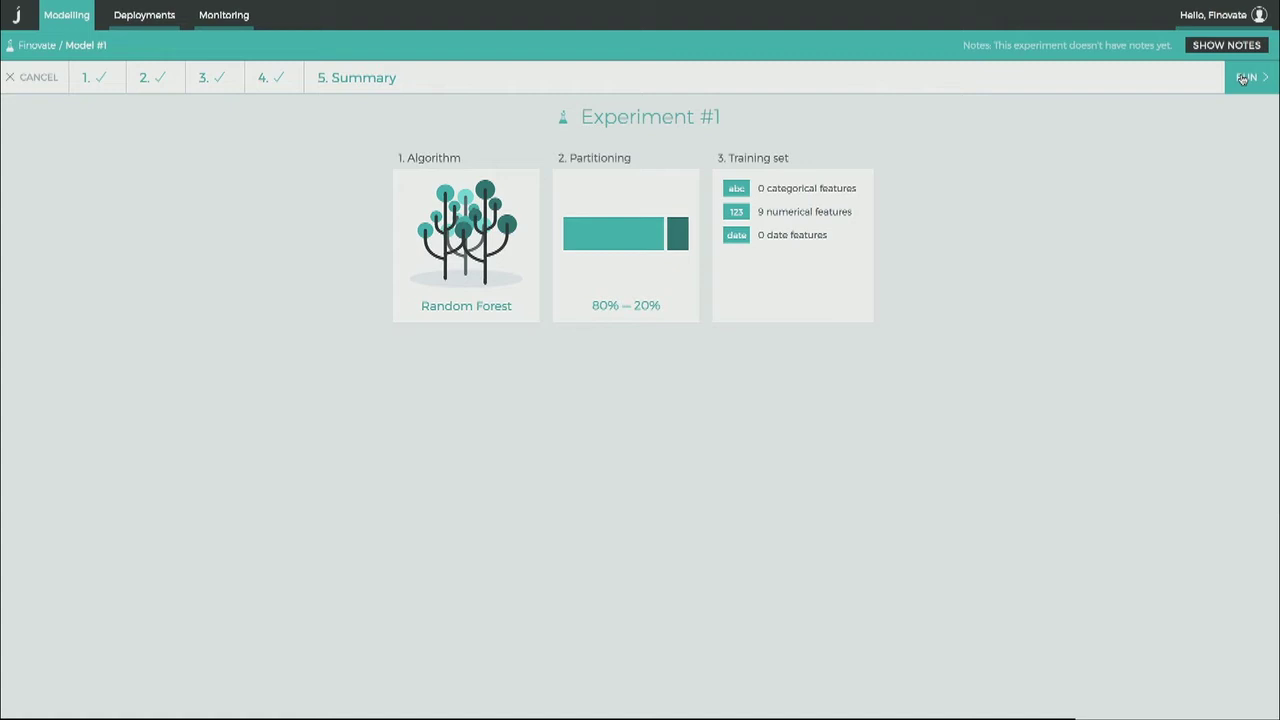
pyautogui.click(1243, 78)
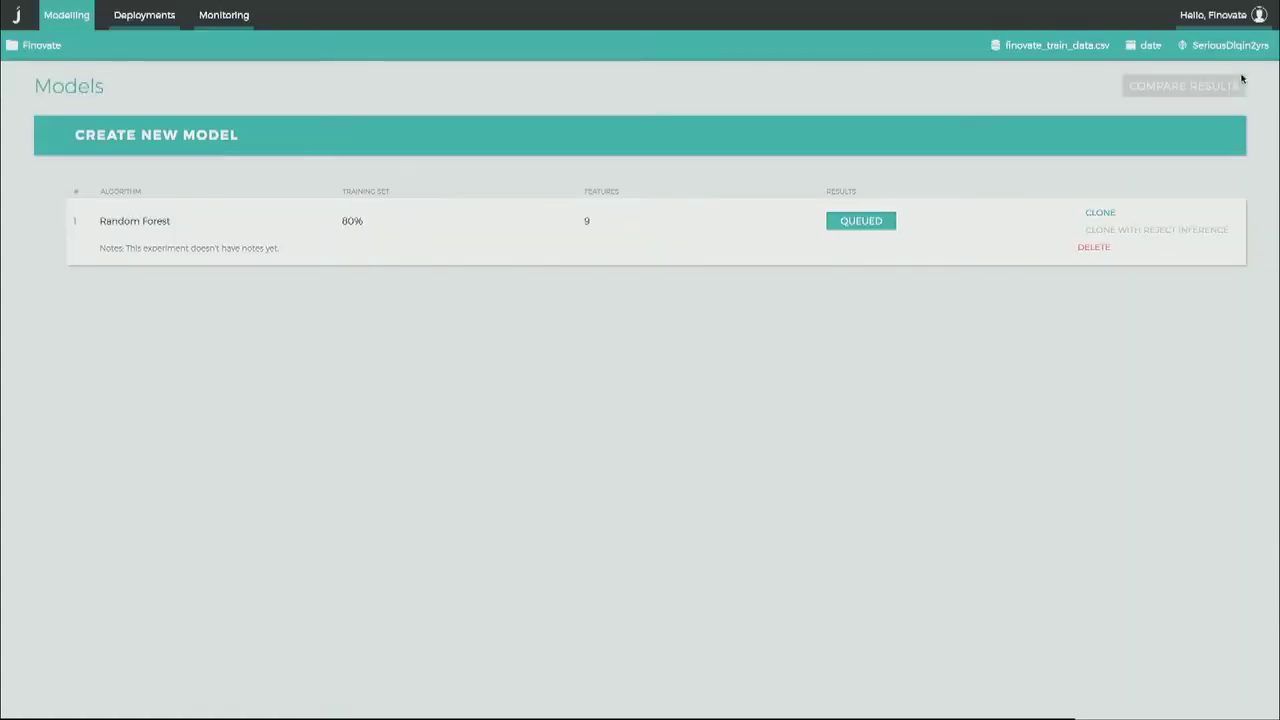
# Open Gradient Boosting model #6 in the premium_card project and examine its performance charts, Kolmogorov-Smirnov table and confusion matrix charts.
pyautogui.click(723, 234)
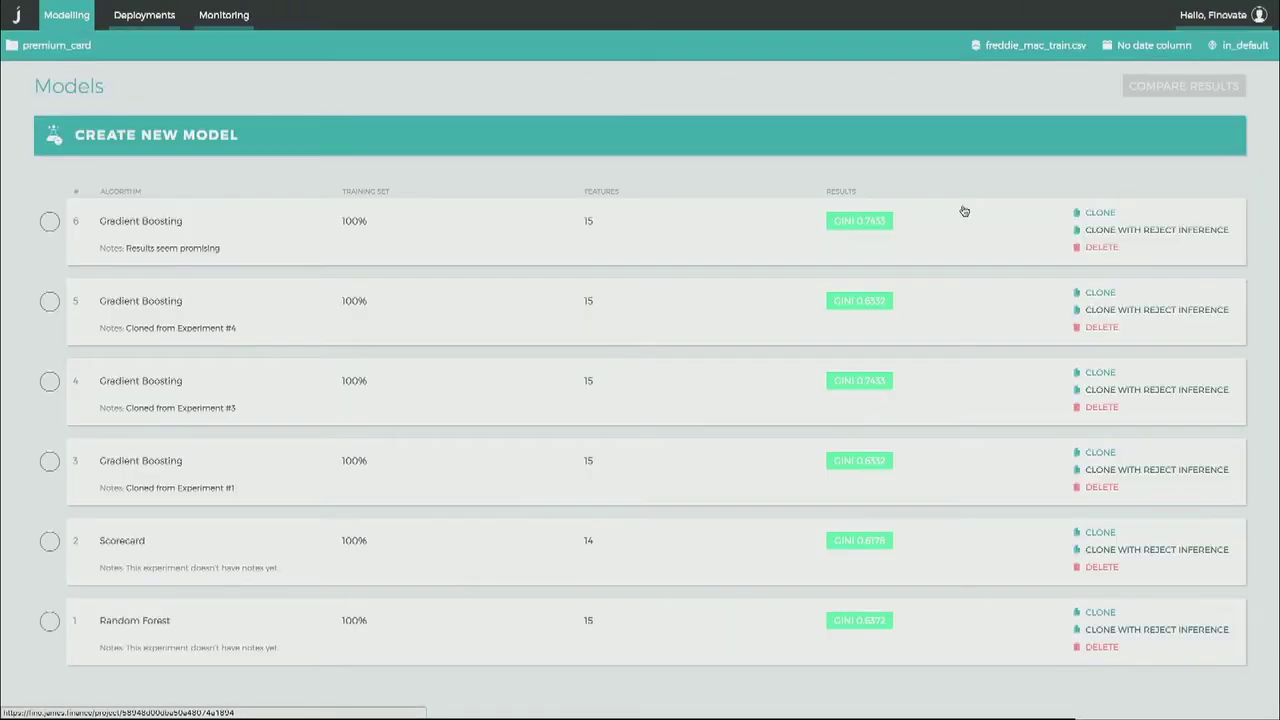
pyautogui.click(702, 233)
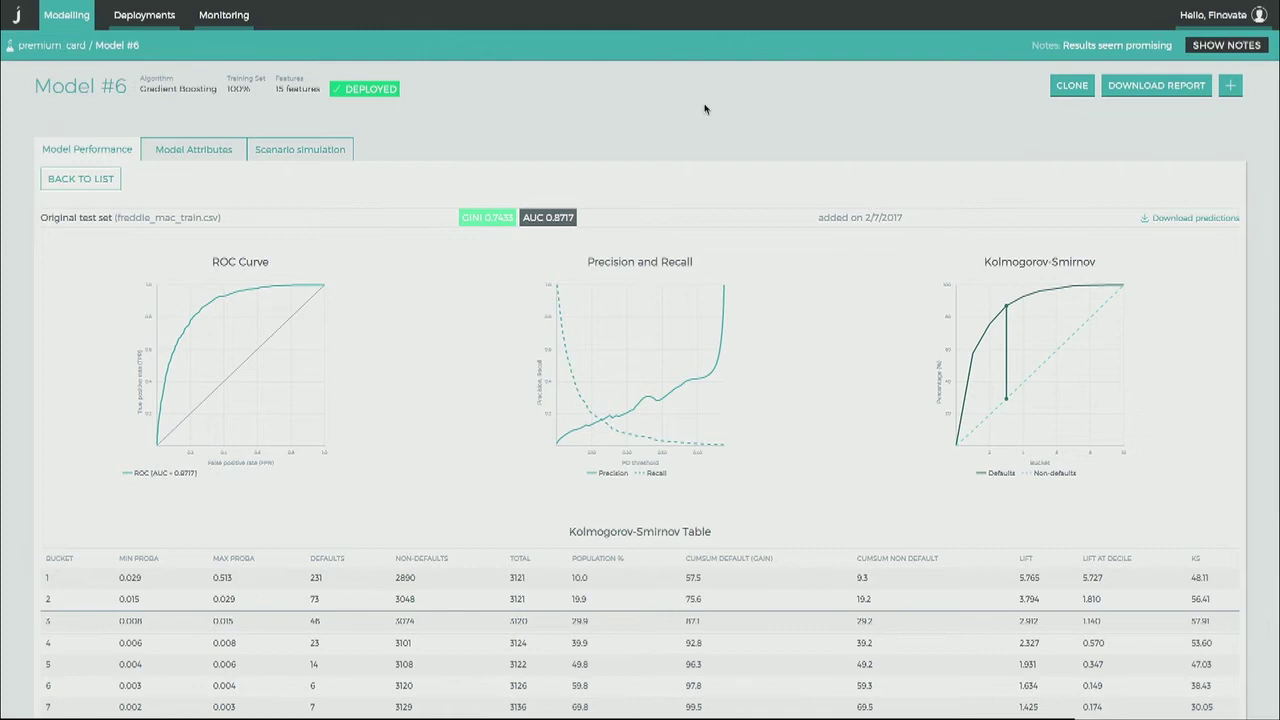
pyautogui.scroll(-3, 704, 109)
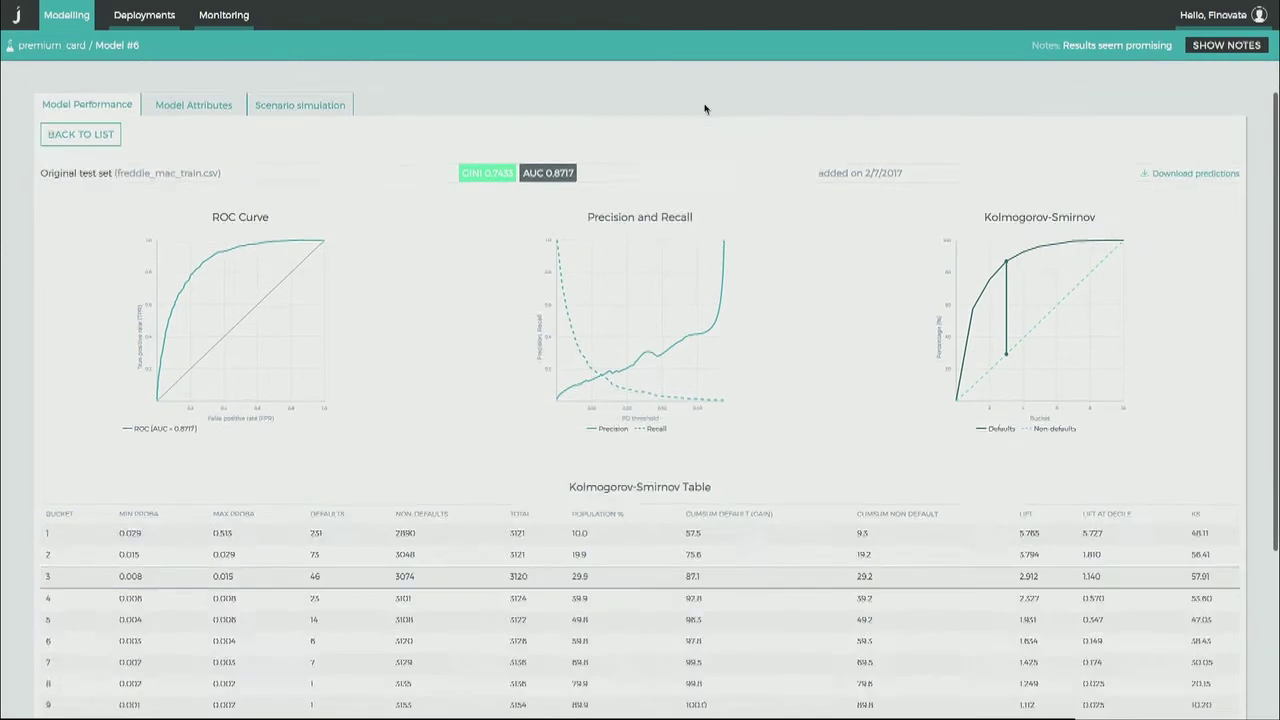
pyautogui.scroll(-2, 704, 109)
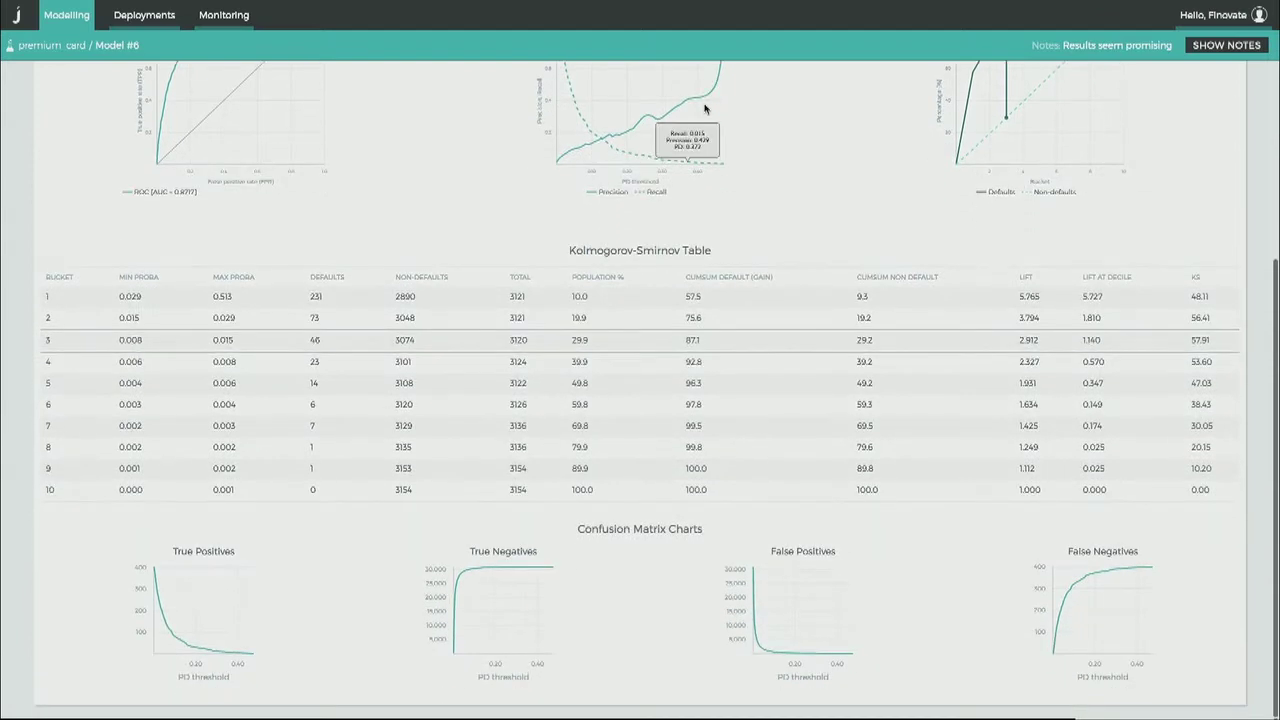
pyautogui.scroll(5, 782, 163)
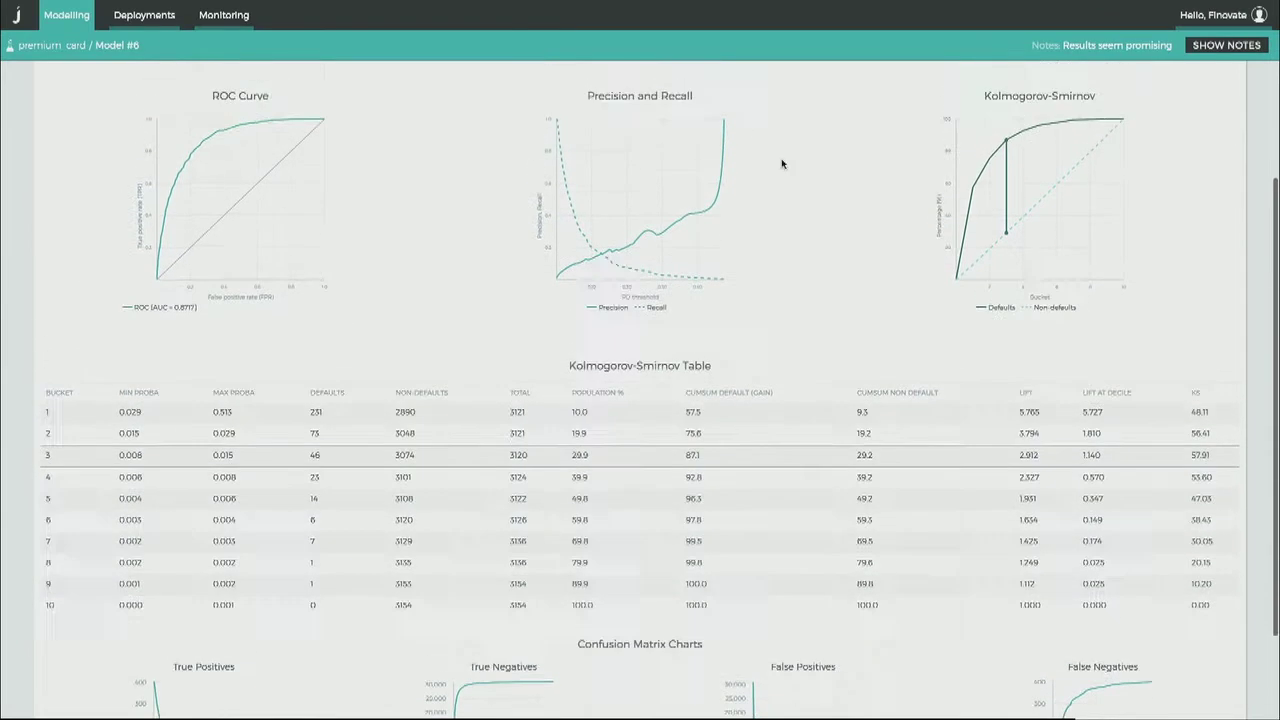
pyautogui.scroll(1, 782, 163)
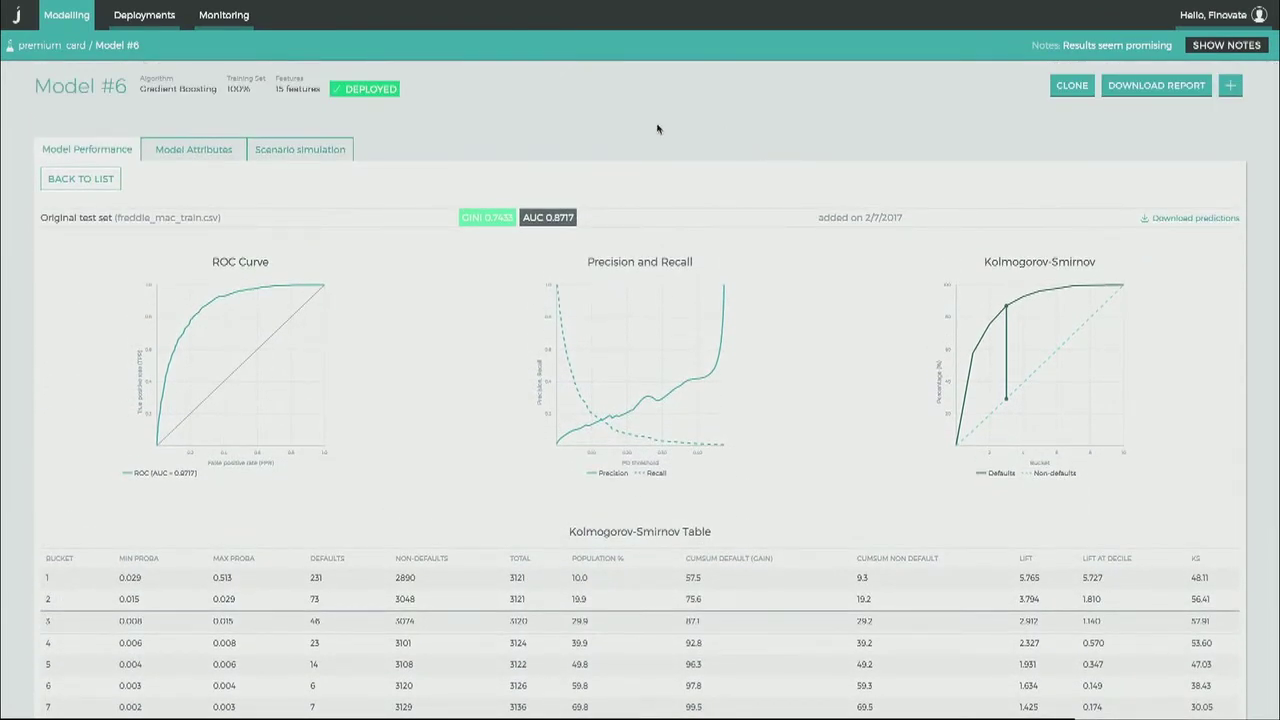
# In model #6's scenario simulation, set the P.D. threshold to 0.02 and save the current scenario.
pyautogui.click(321, 153)
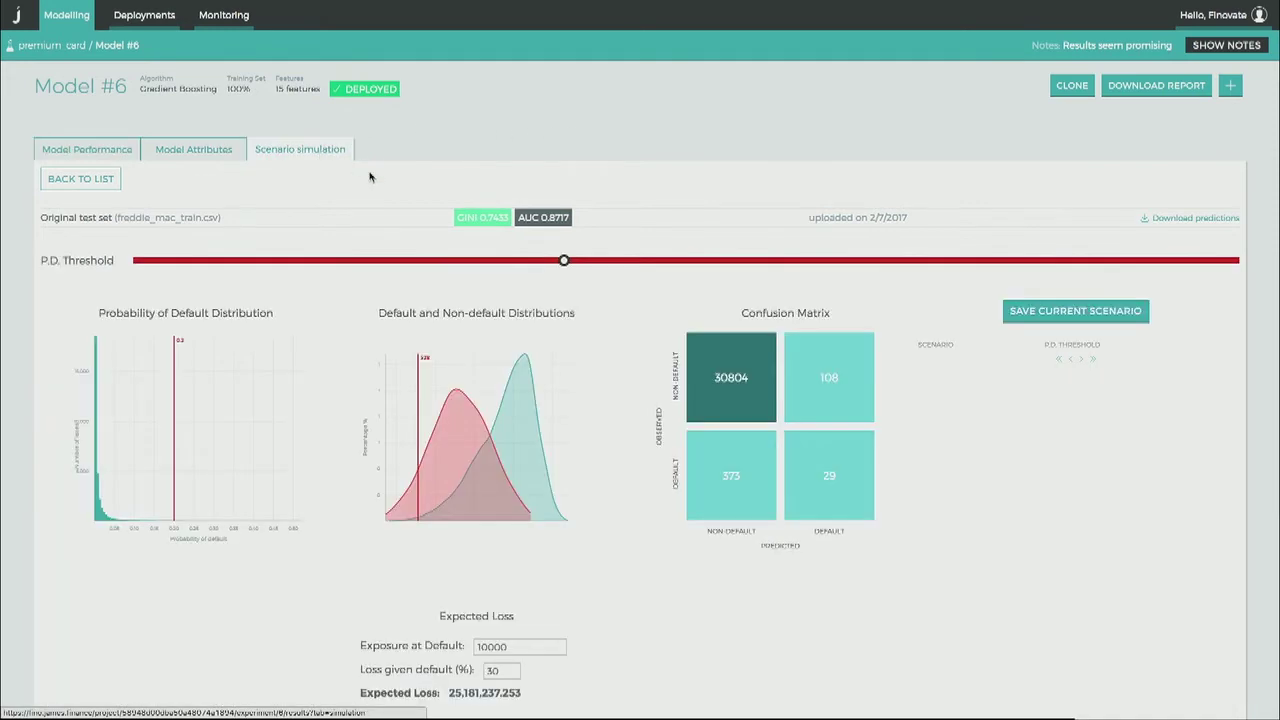
pyautogui.moveTo(566, 263)
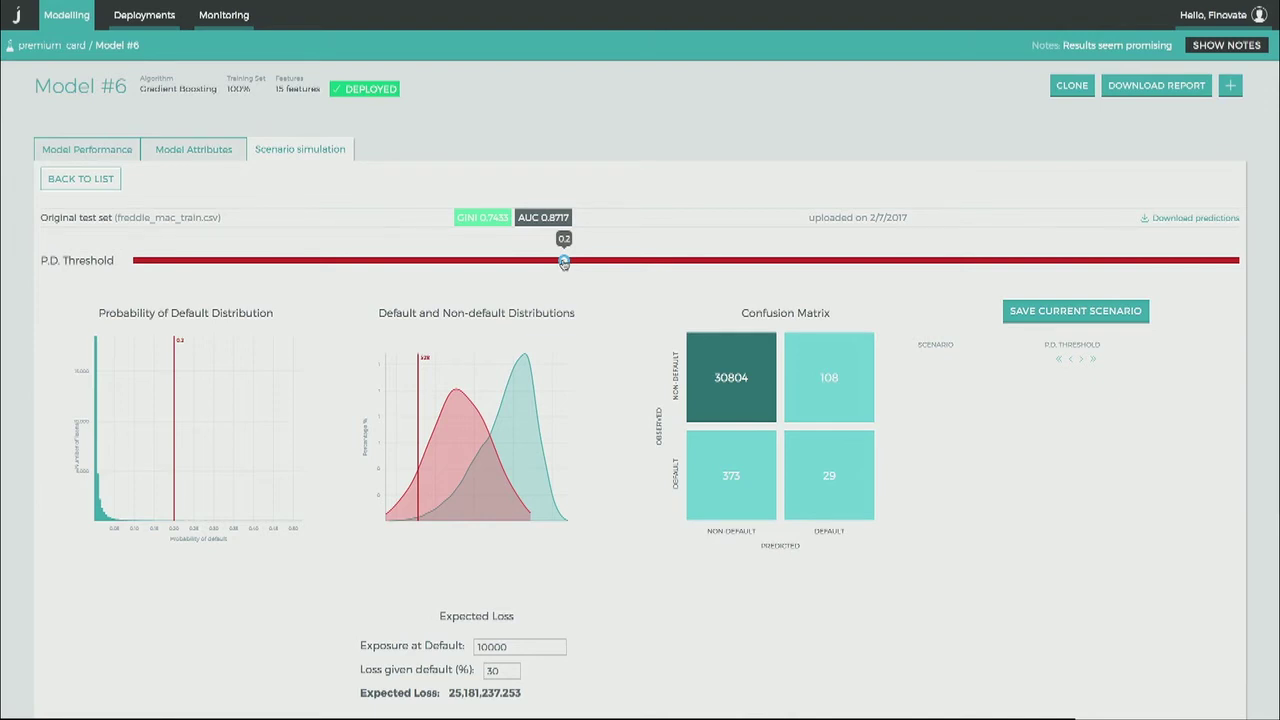
pyautogui.moveTo(564, 262); pyautogui.dragTo(173, 260)
pyautogui.click(1022, 314)
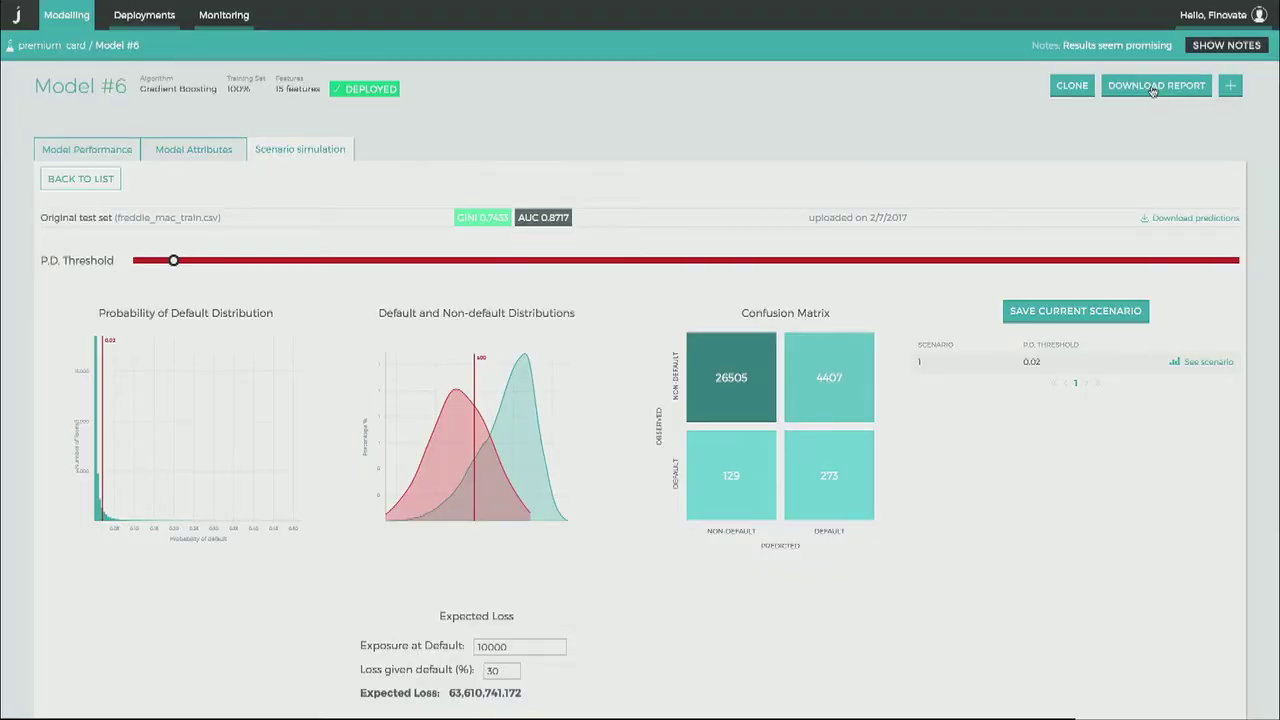
# Download model #6's report as a PDF named james-report (1) in the finovate folder.
pyautogui.click(1153, 88)
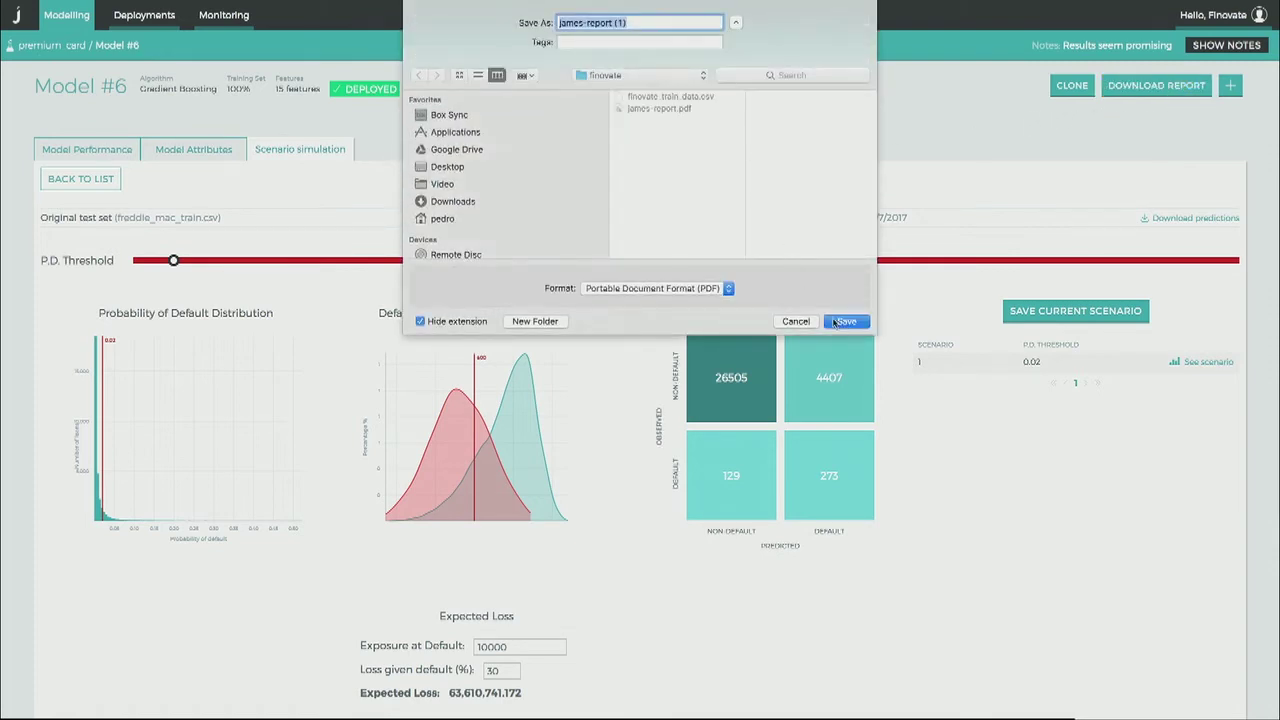
pyautogui.click(845, 322)
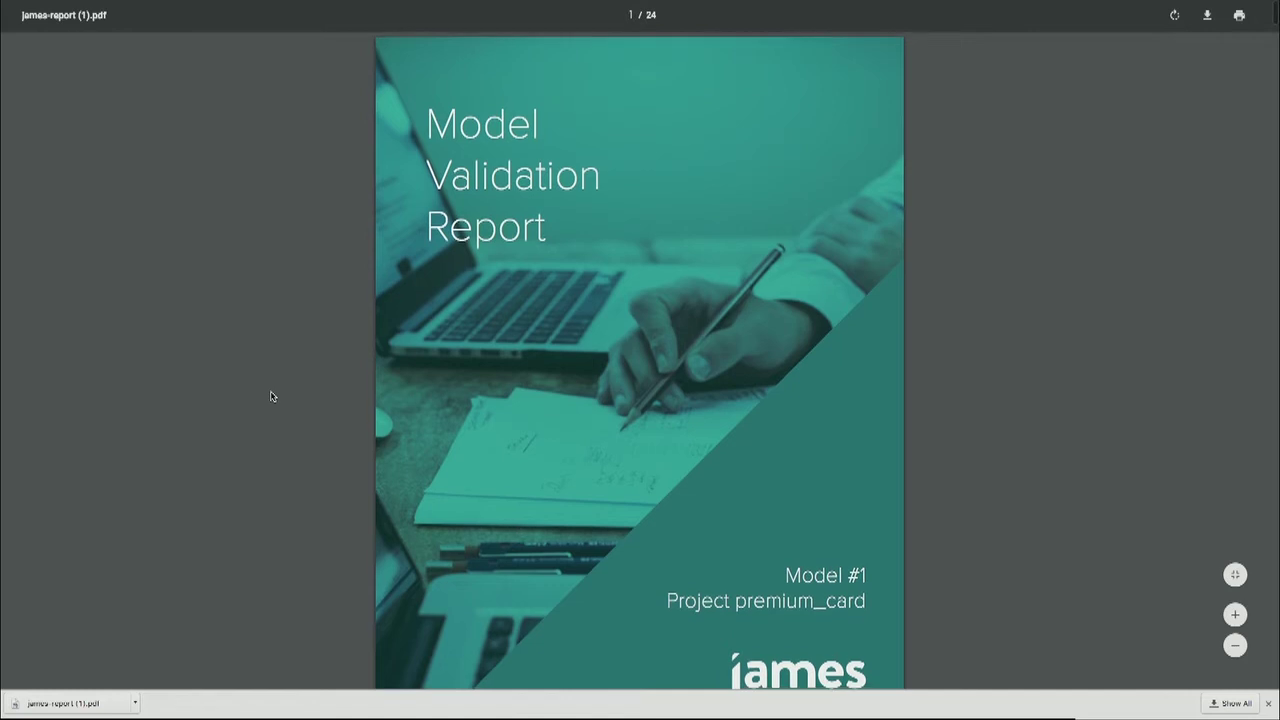
# Review the Model Validation Report from its cover through the validation and calibration sections to Appendix A – Metrics.
pyautogui.scroll(-5, 270, 396)
pyautogui.scroll(-10, 270, 396)
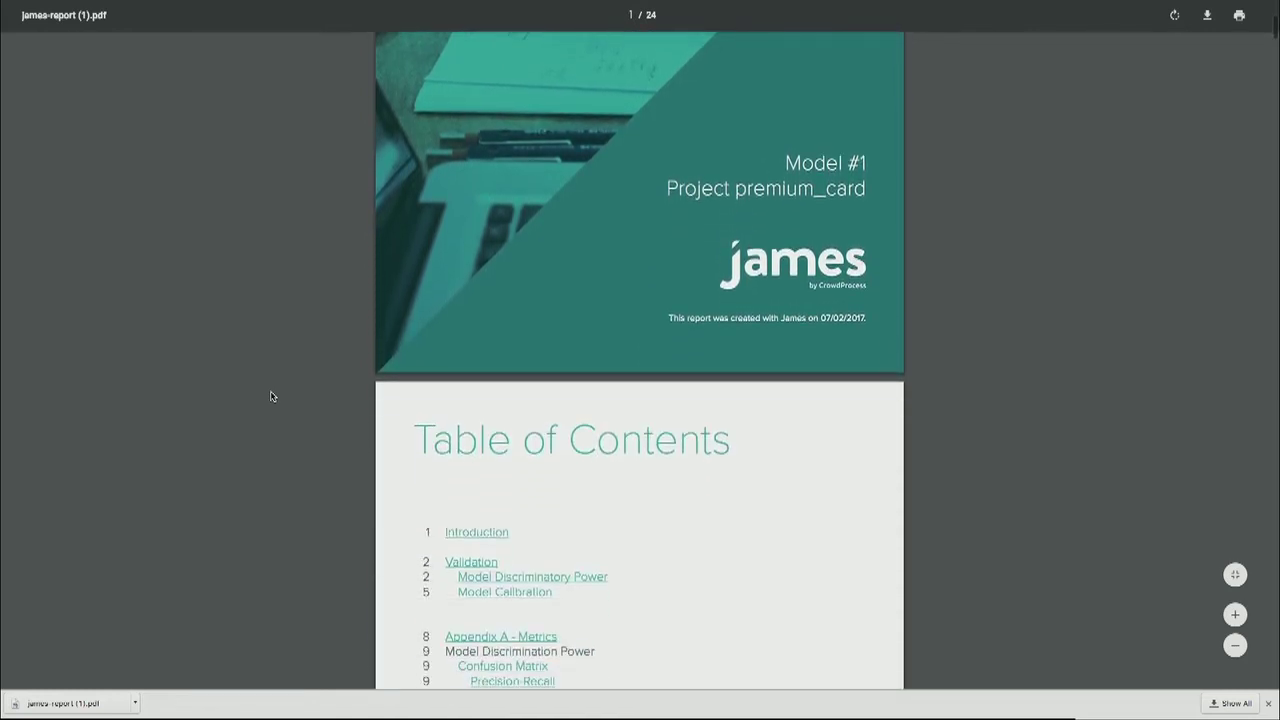
pyautogui.scroll(-13, 270, 396)
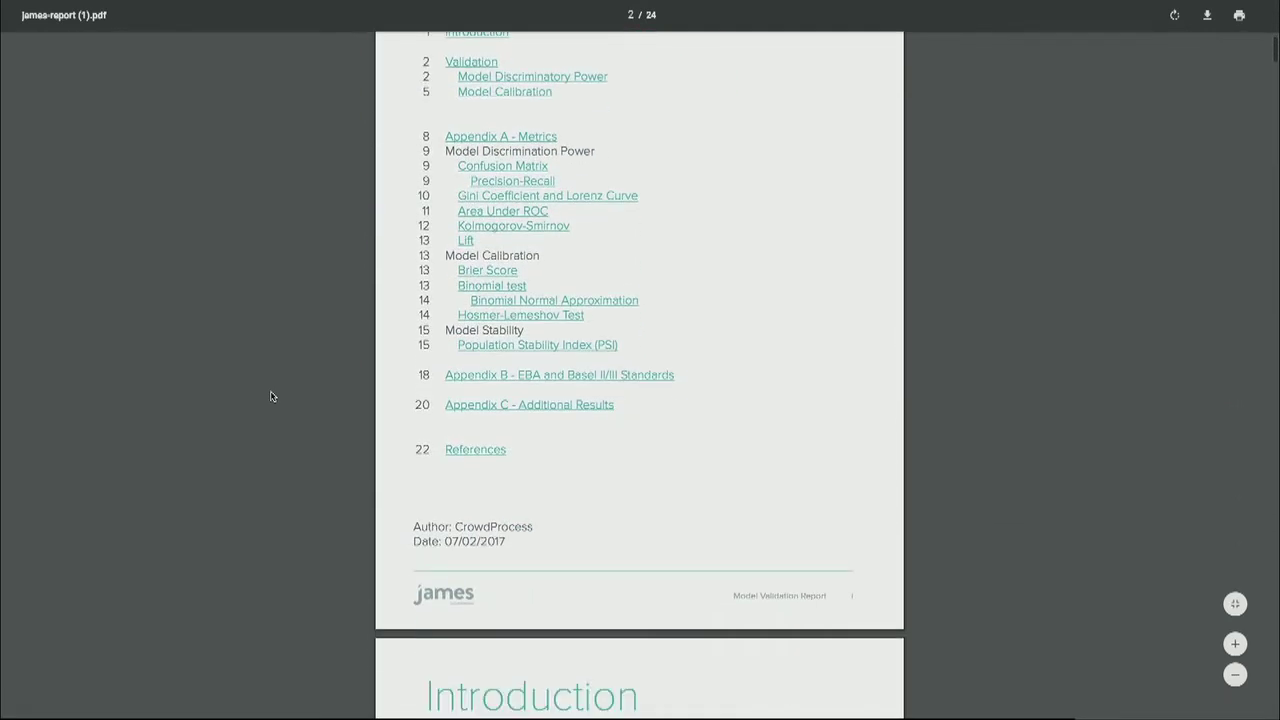
pyautogui.scroll(-20, 270, 396)
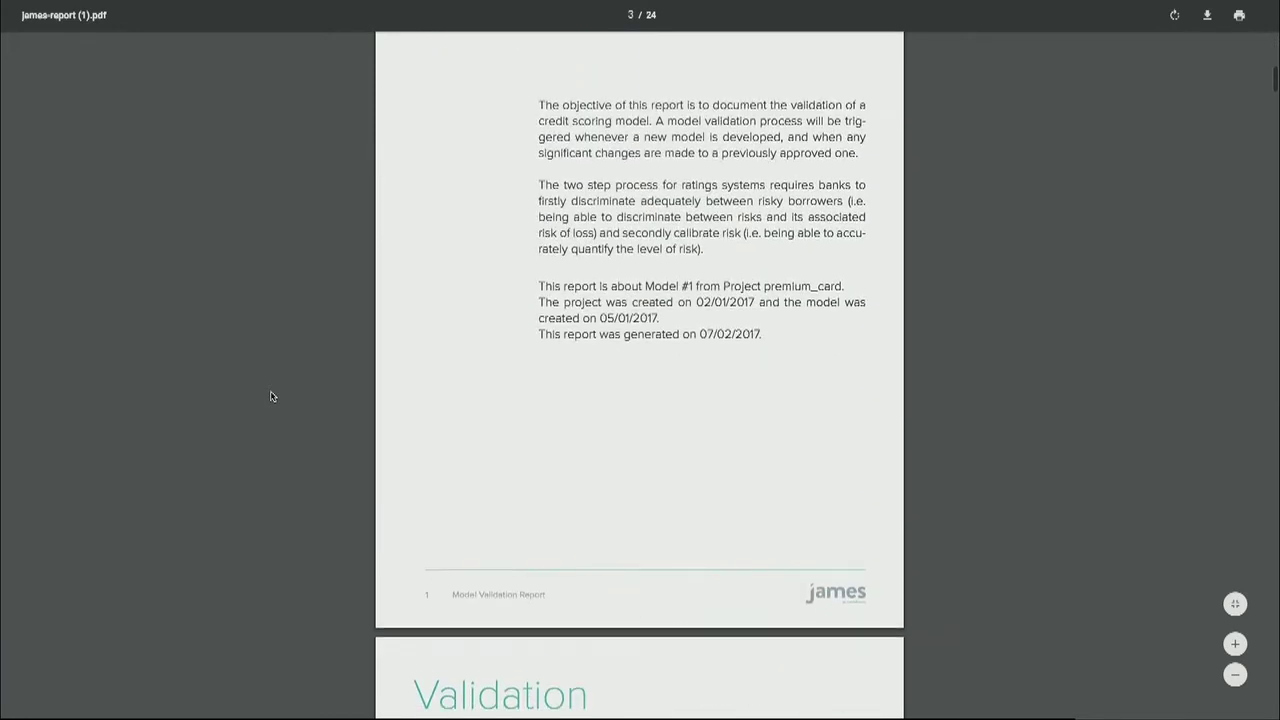
pyautogui.scroll(-13, 270, 396)
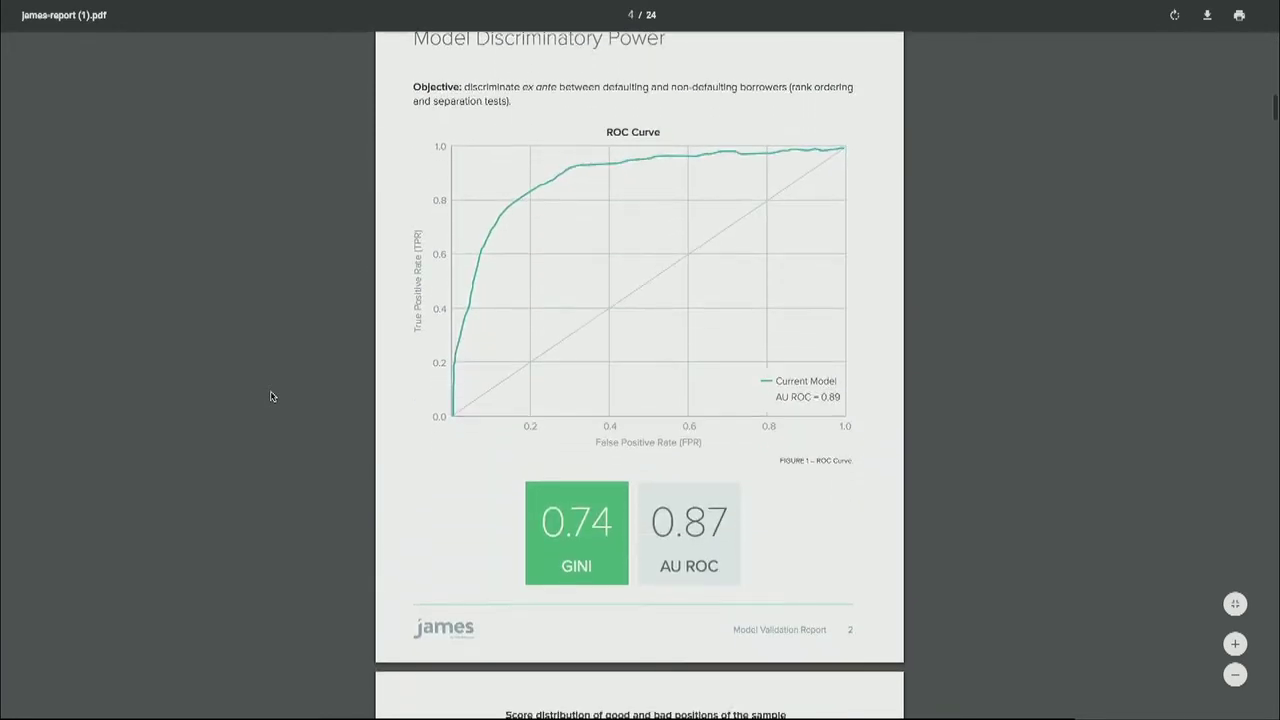
pyautogui.scroll(-13, 270, 396)
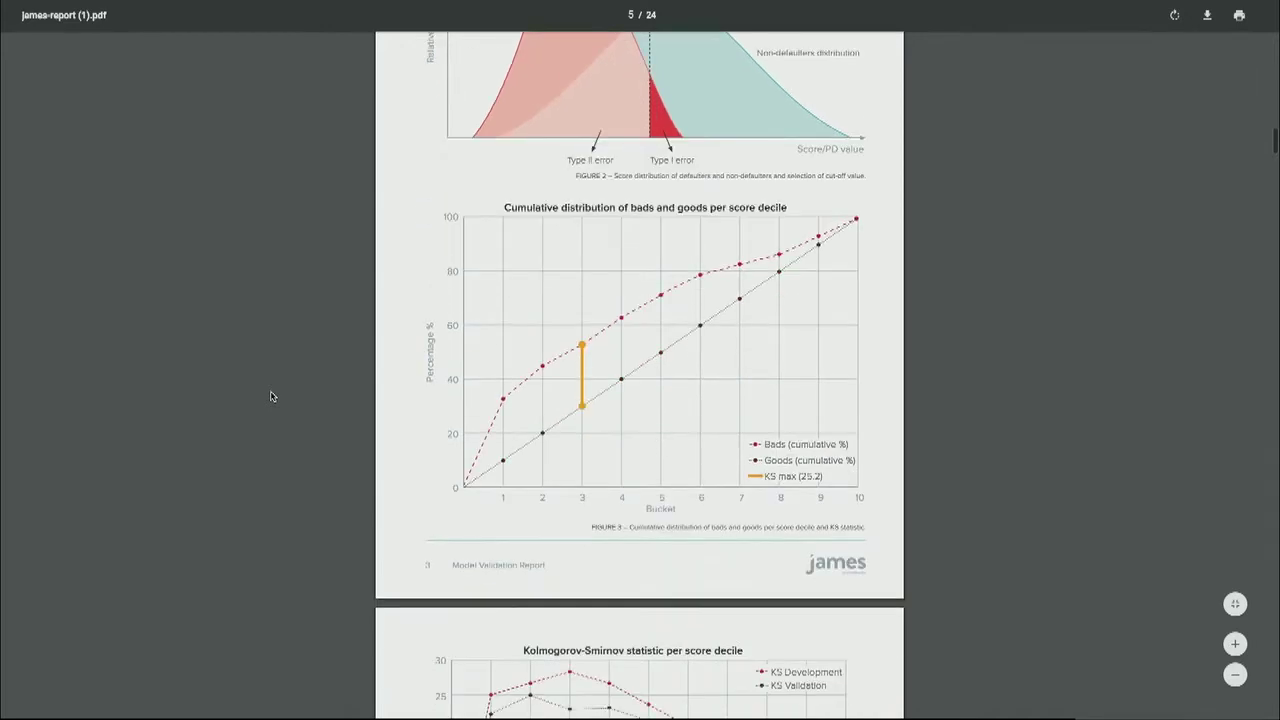
pyautogui.scroll(-13, 270, 396)
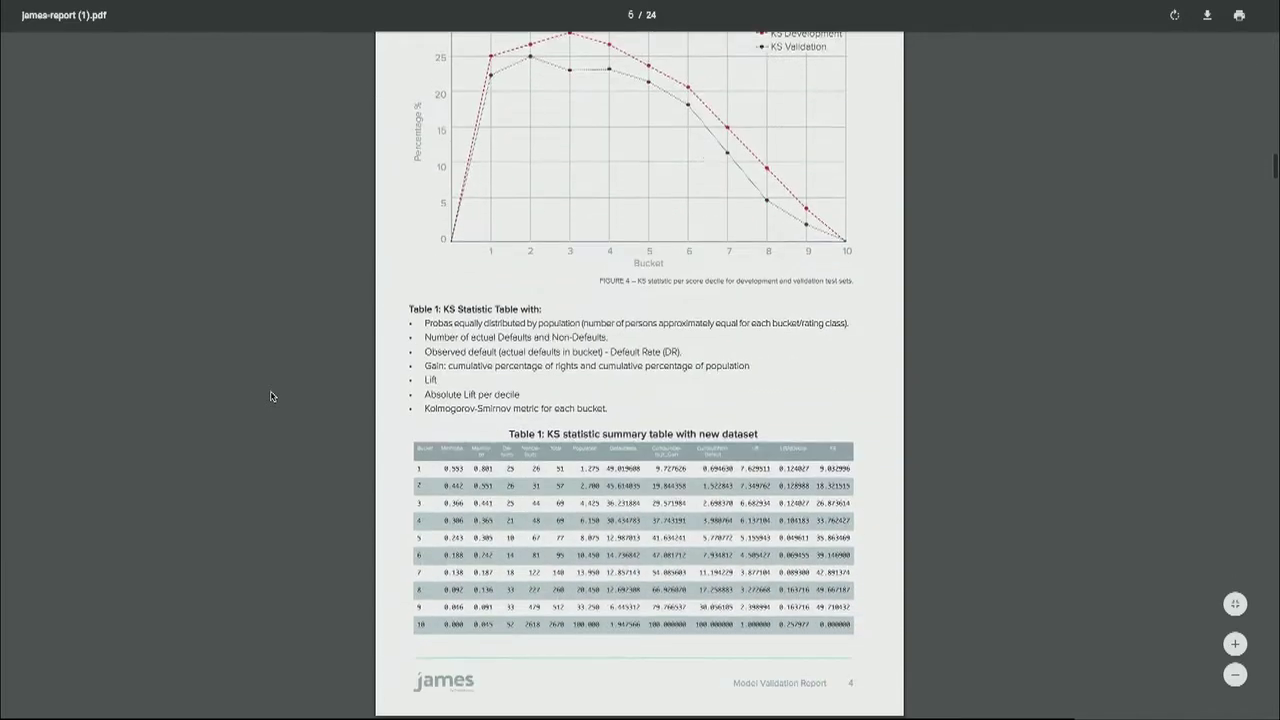
pyautogui.scroll(-13, 270, 396)
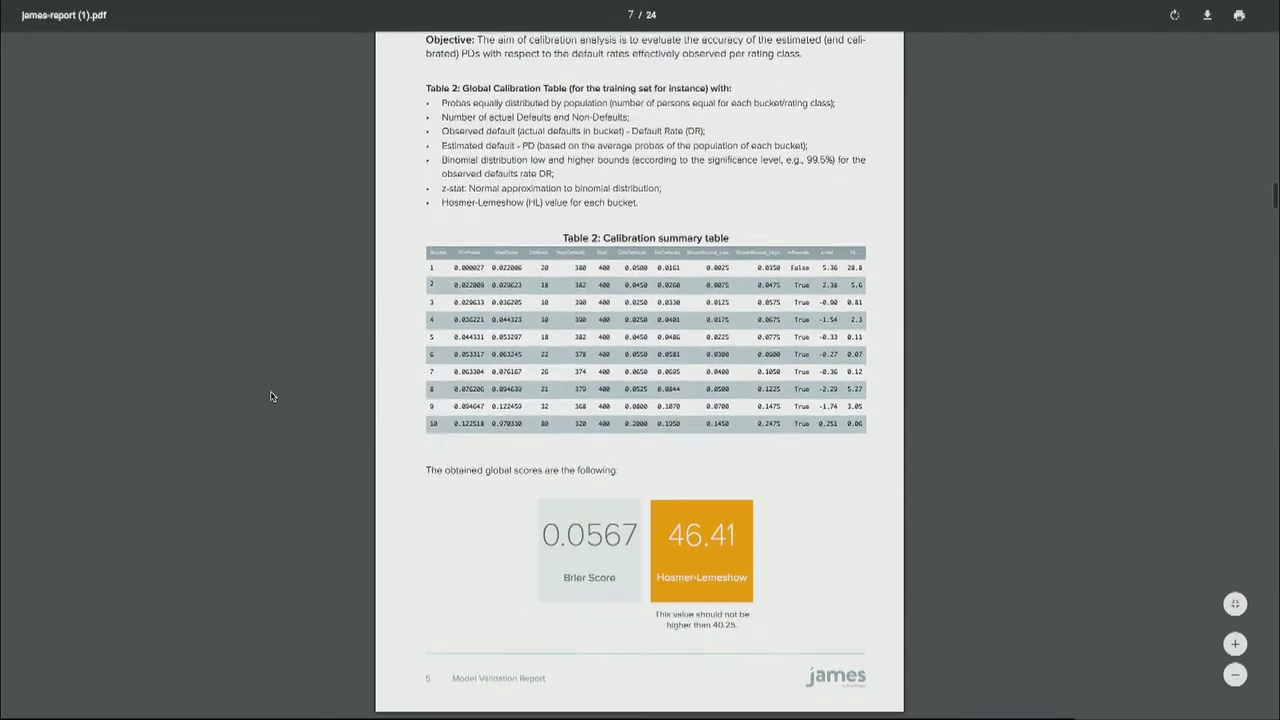
pyautogui.scroll(-13, 270, 396)
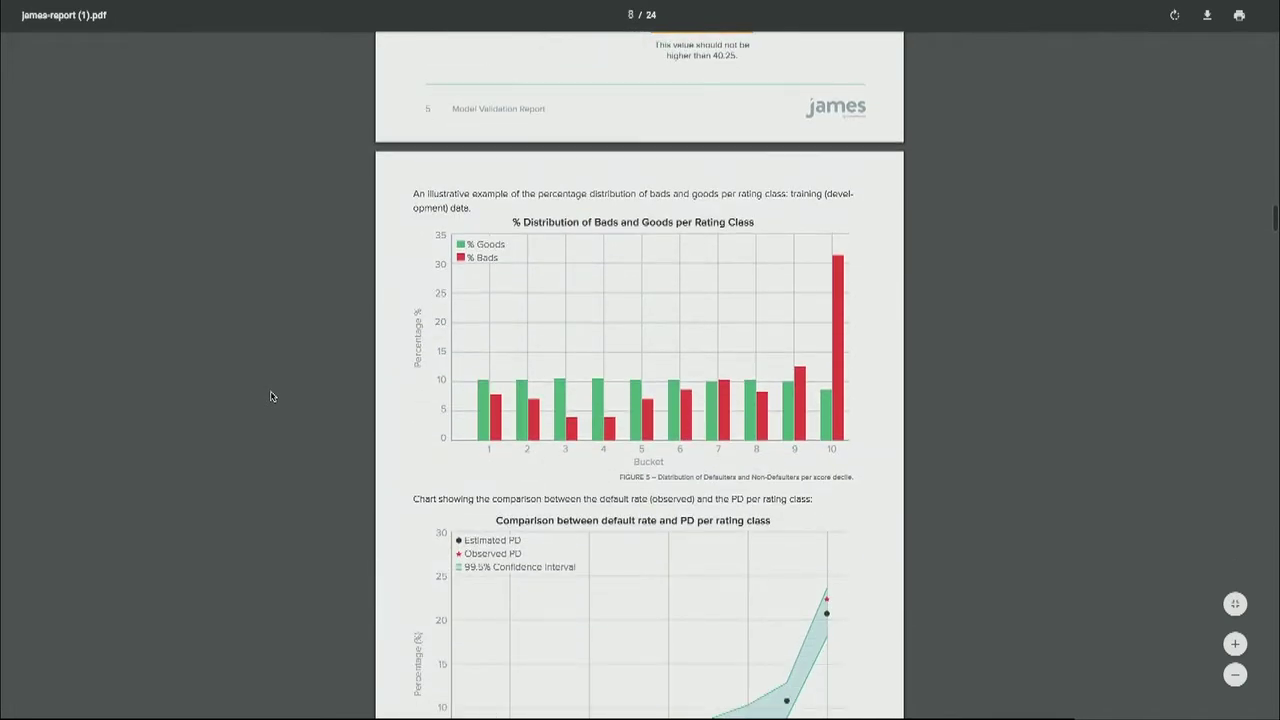
pyautogui.scroll(-10, 270, 396)
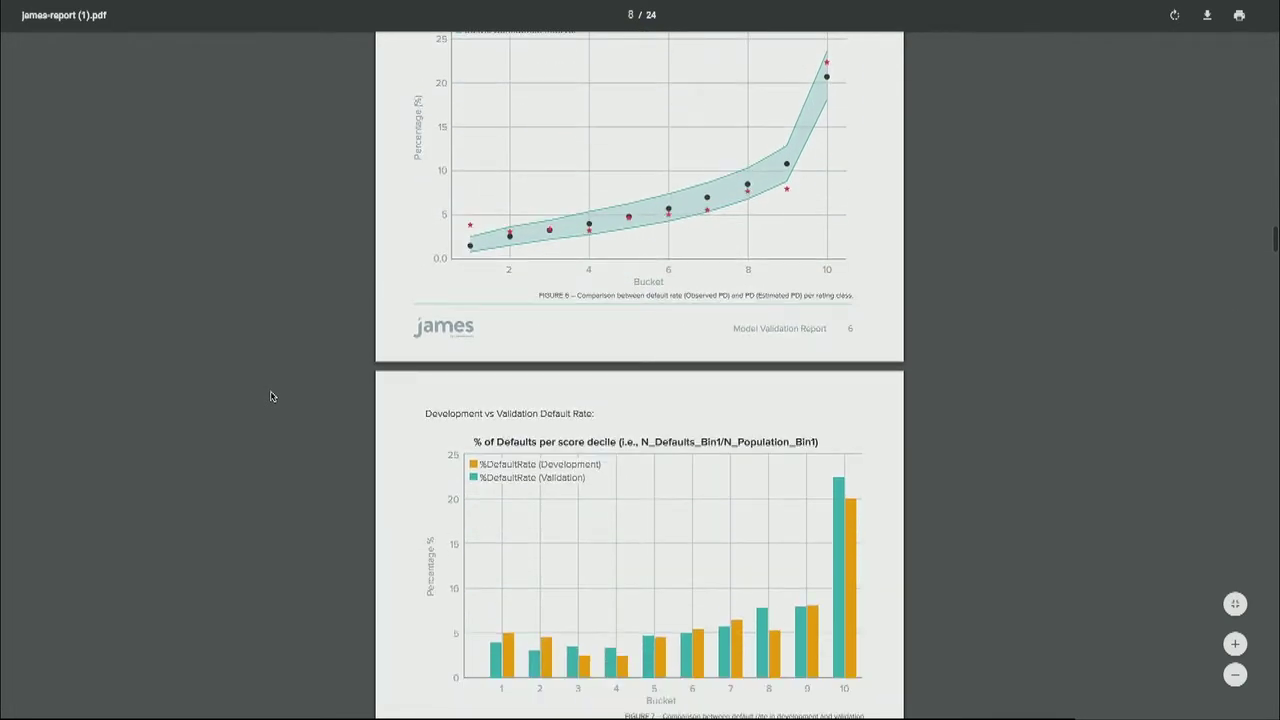
pyautogui.scroll(-12, 270, 396)
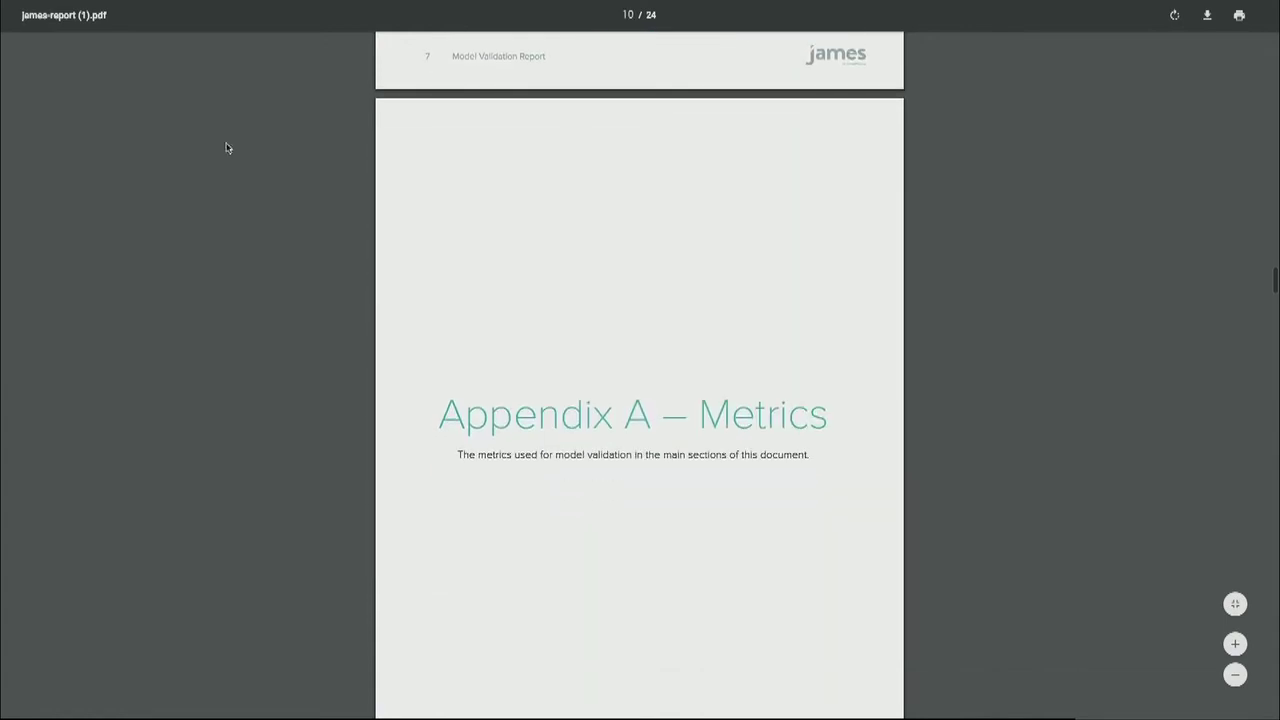
# Switch back to James, open the first deployed model, #1 dated 03/02/2017, and examine its API endpoint and manual test form.
pyautogui.moveTo(240, 3)
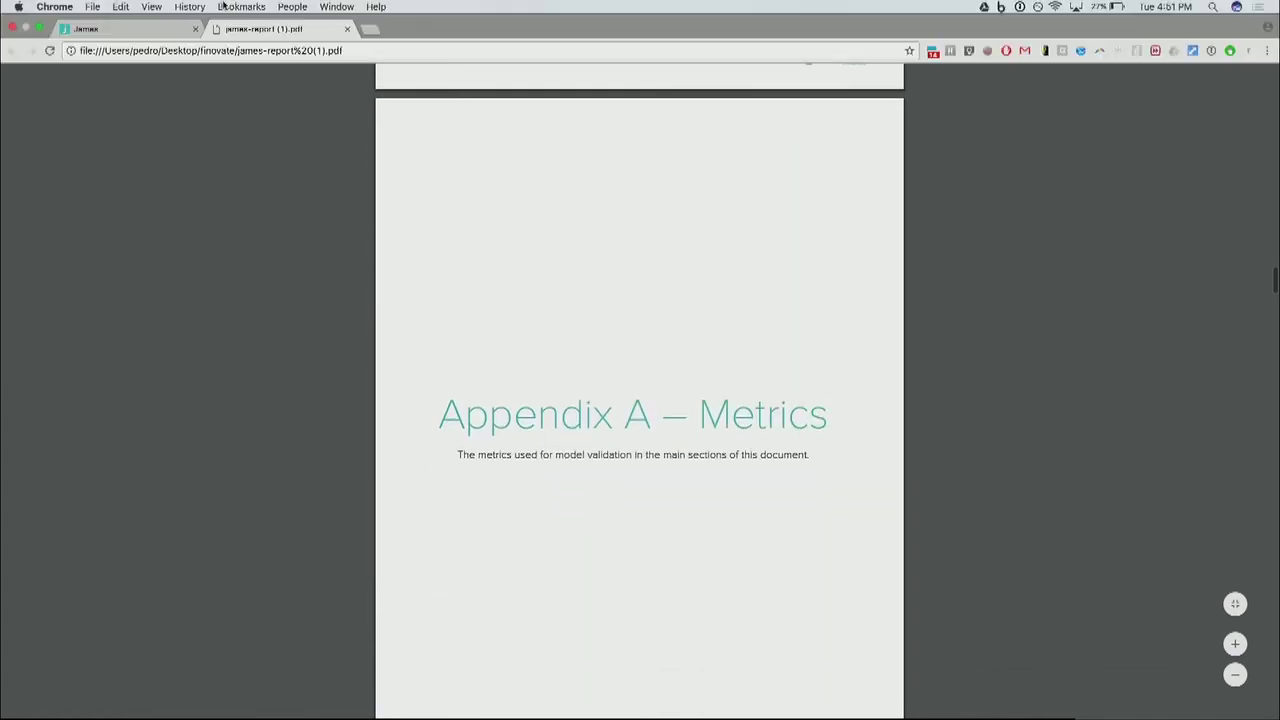
pyautogui.click(172, 31)
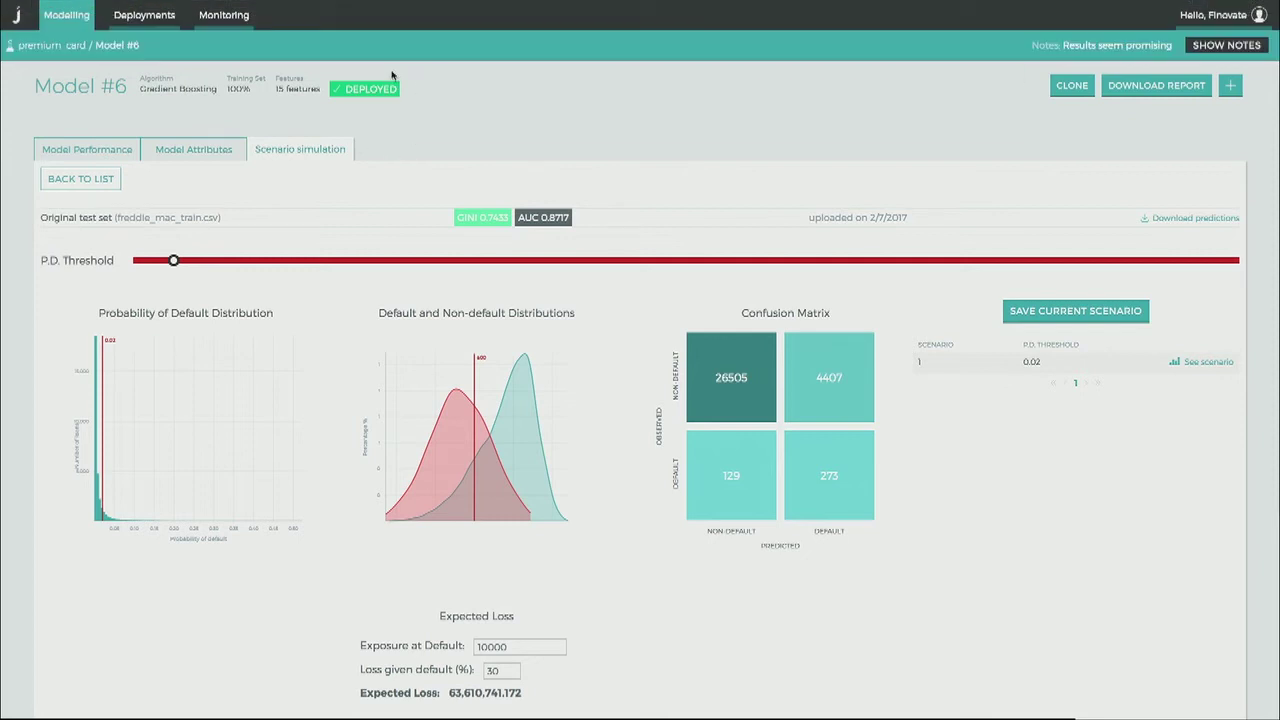
pyautogui.click(155, 17)
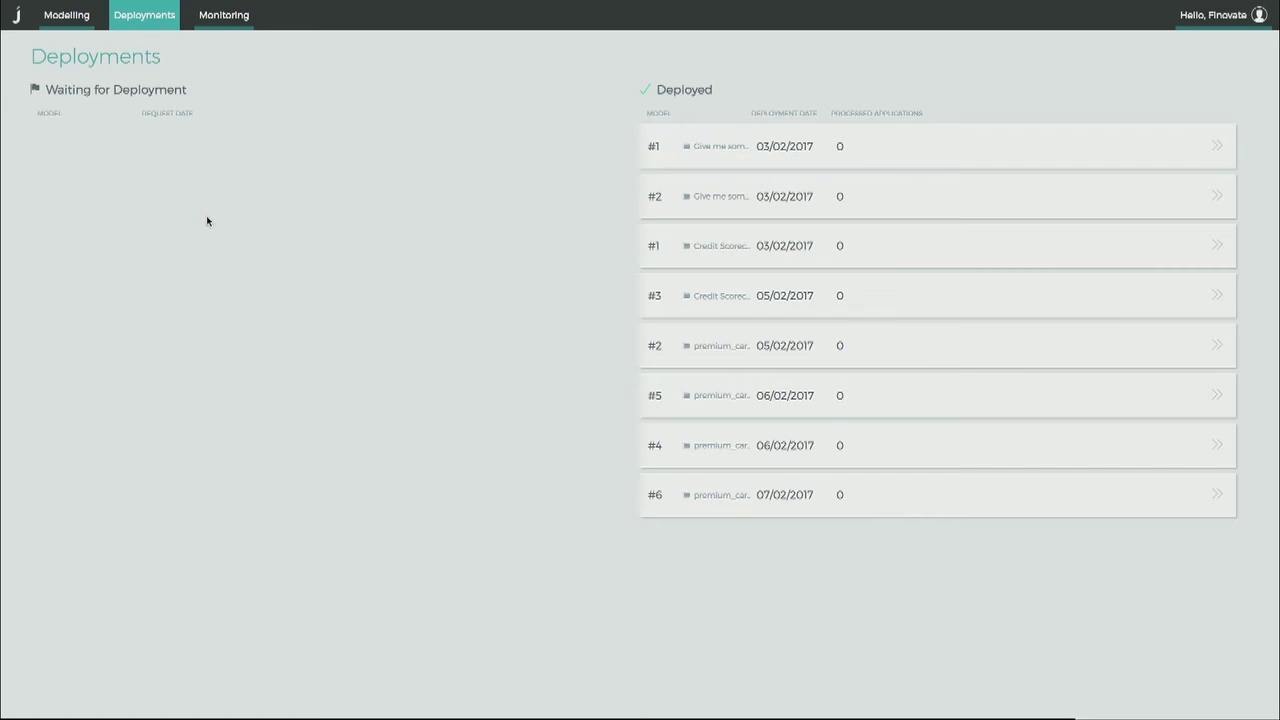
pyautogui.click(1218, 149)
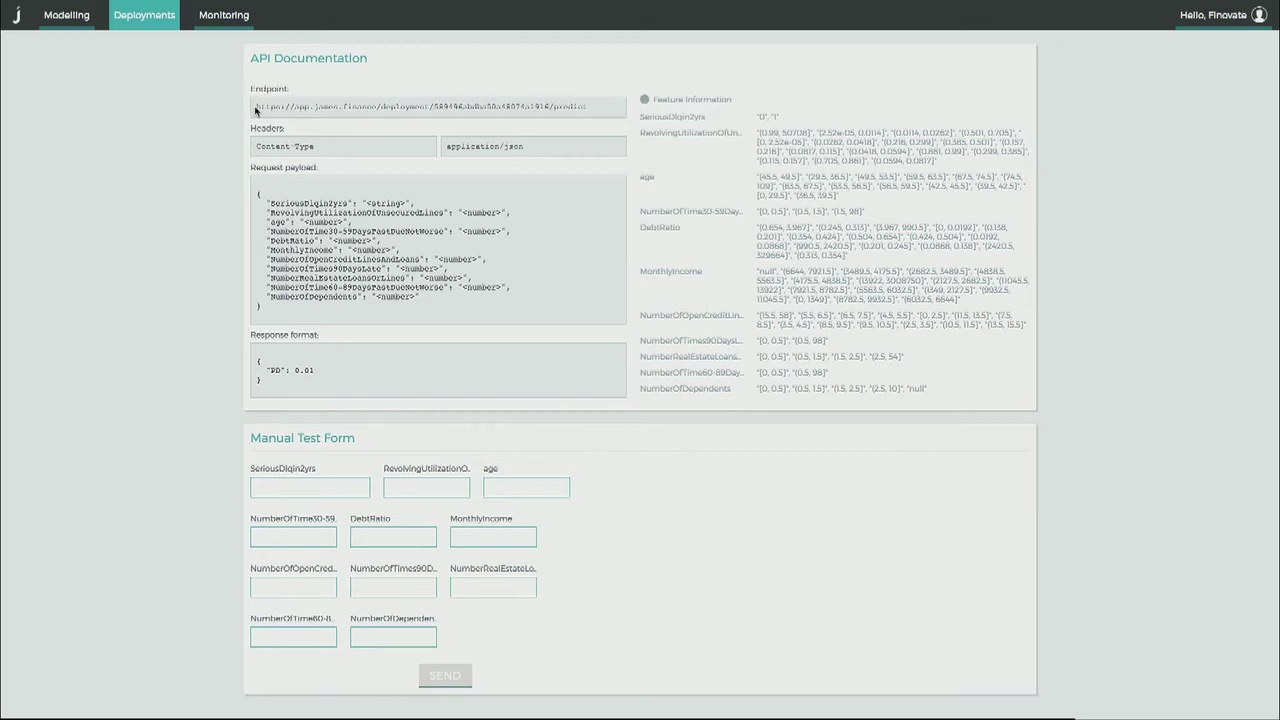
pyautogui.moveTo(270, 106); pyautogui.dragTo(593, 106)
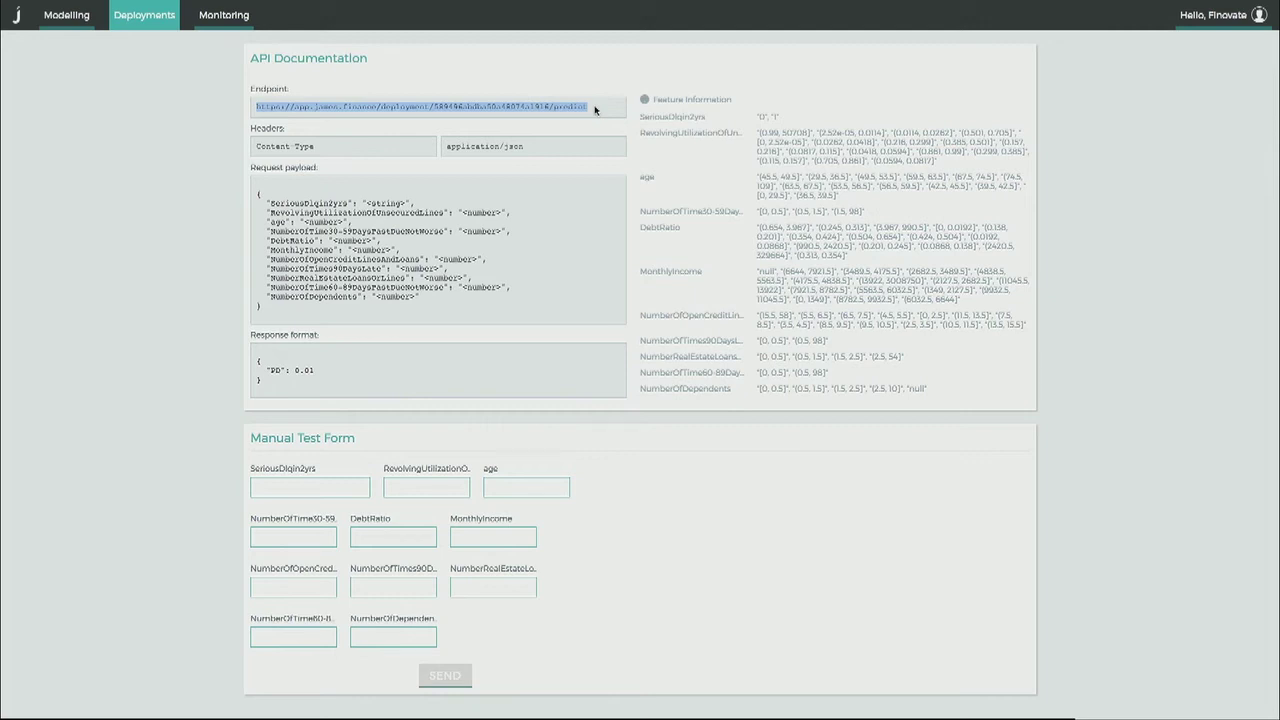
pyautogui.click(594, 109)
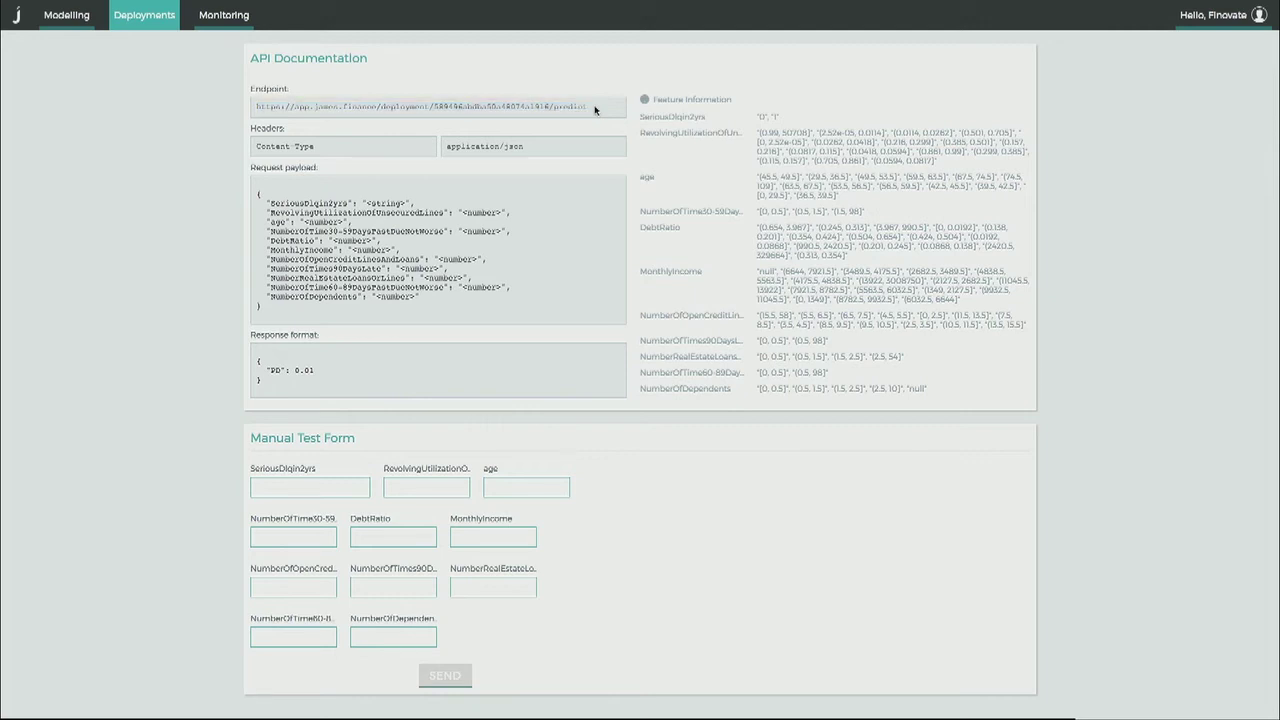
pyautogui.moveTo(251, 438); pyautogui.dragTo(369, 438)
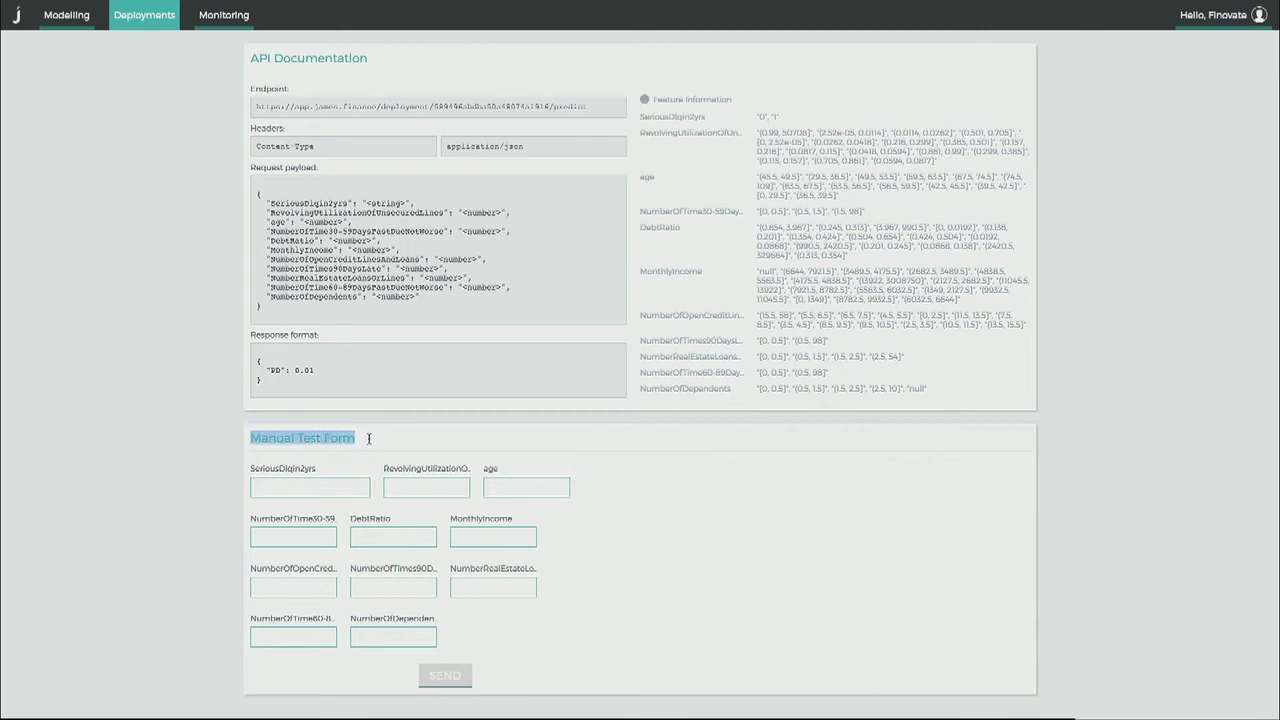
pyautogui.click(193, 388)
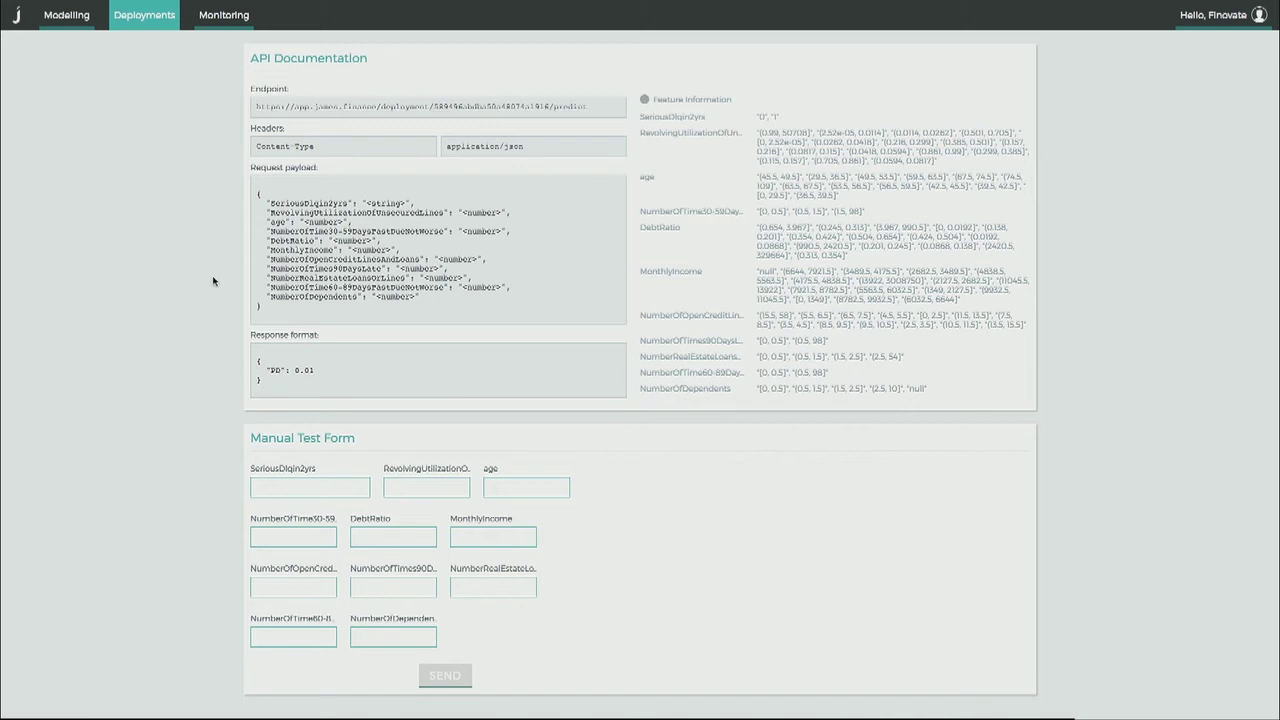
# Open the nov_2016 dataset's monitoring report for the monitored model #10.
pyautogui.click(233, 19)
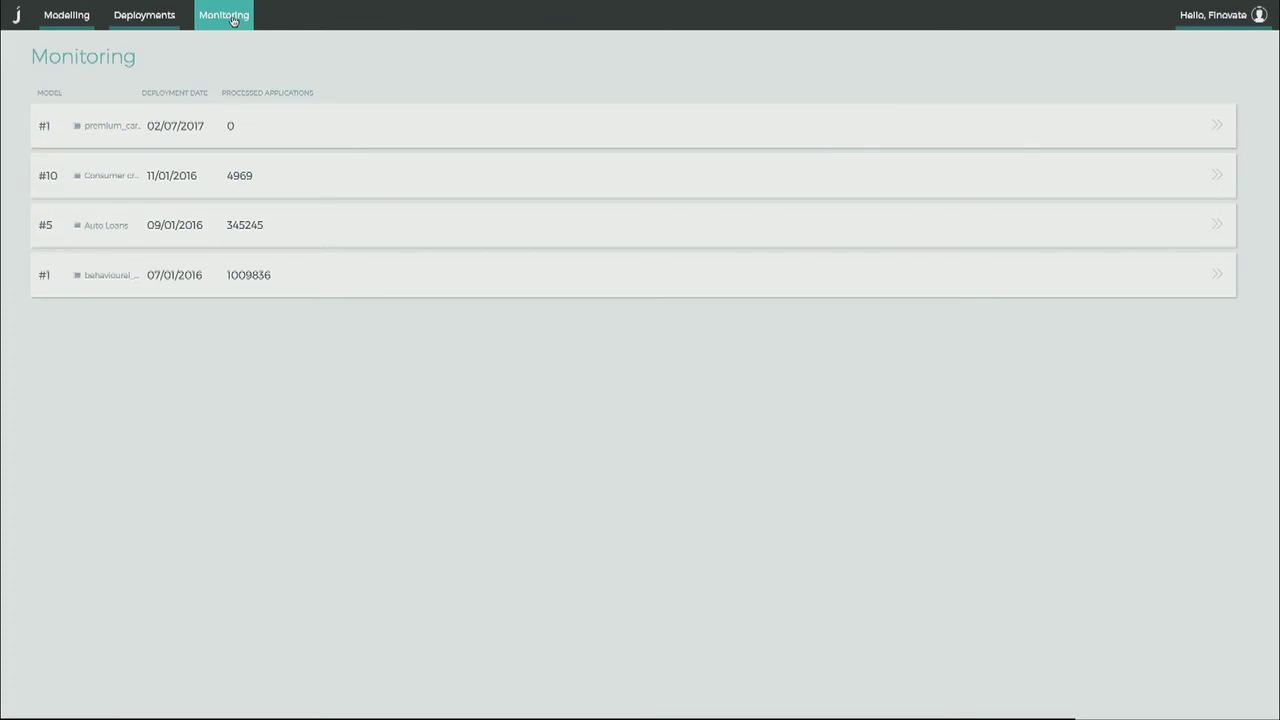
pyautogui.click(1218, 179)
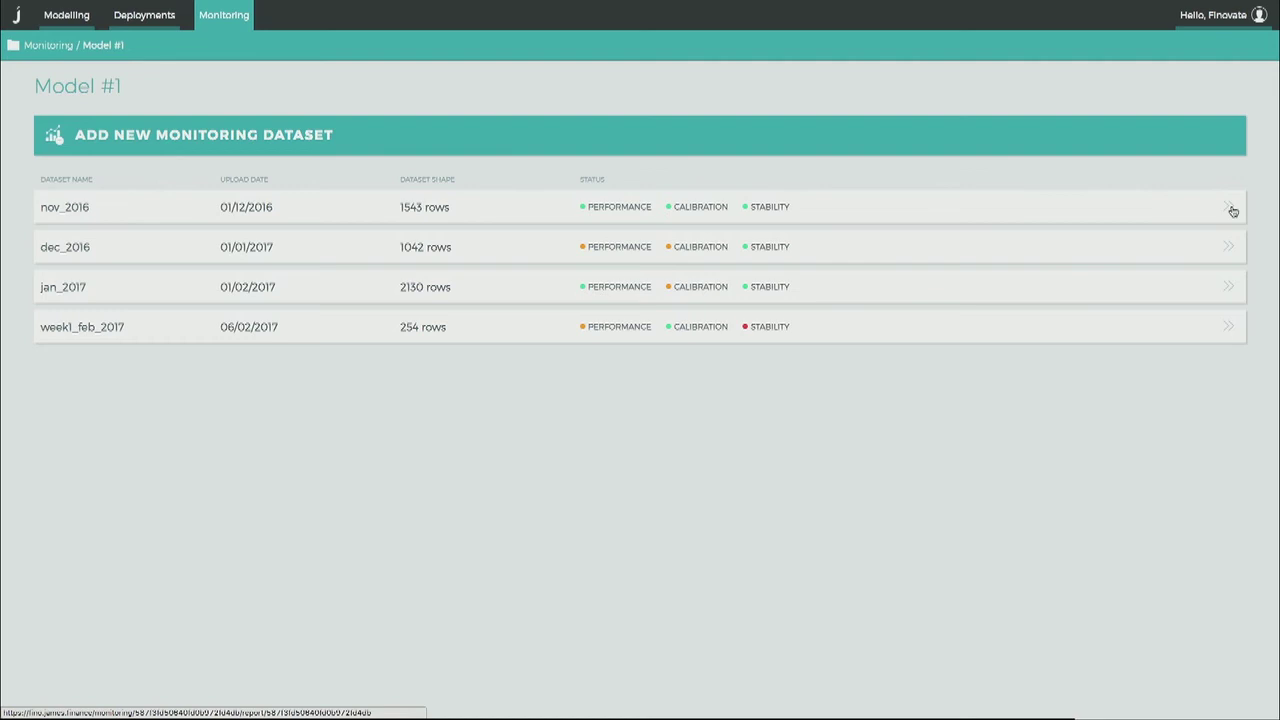
pyautogui.click(1230, 208)
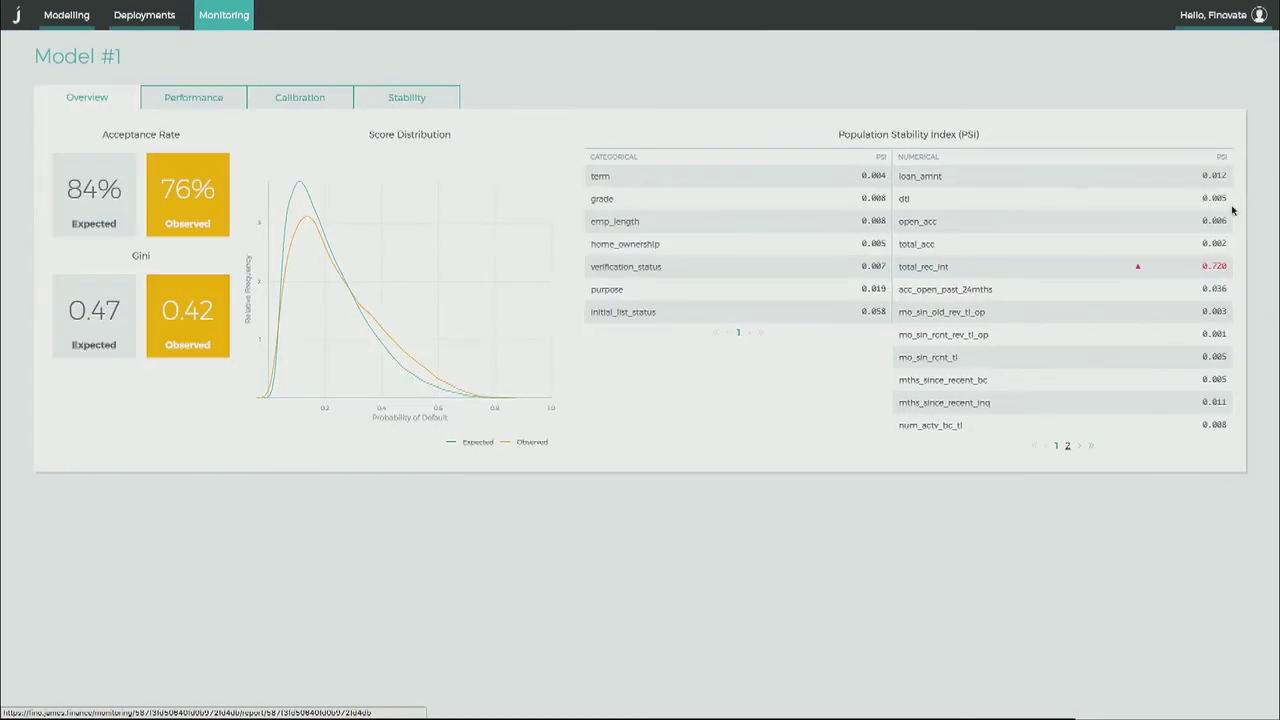
# Examine the monitoring report's performance curves, then its calibration scores, rating-class chart and binomial test table.
pyautogui.click(197, 97)
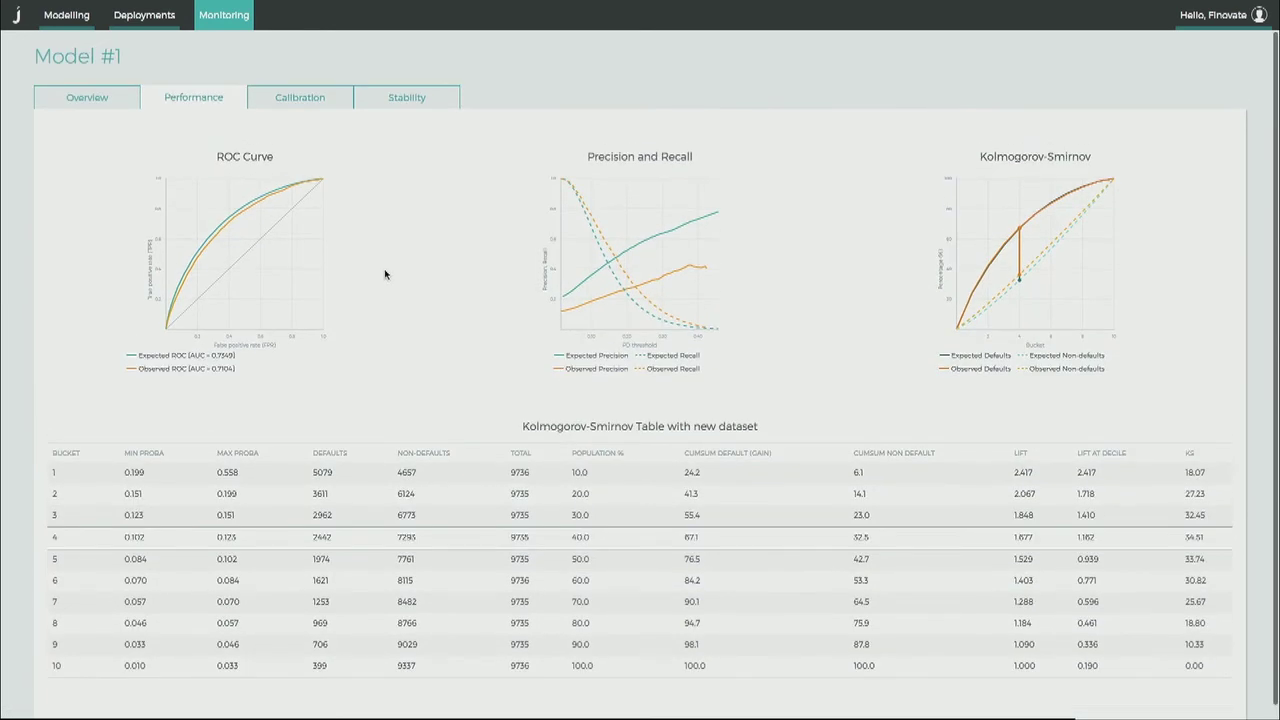
pyautogui.click(305, 100)
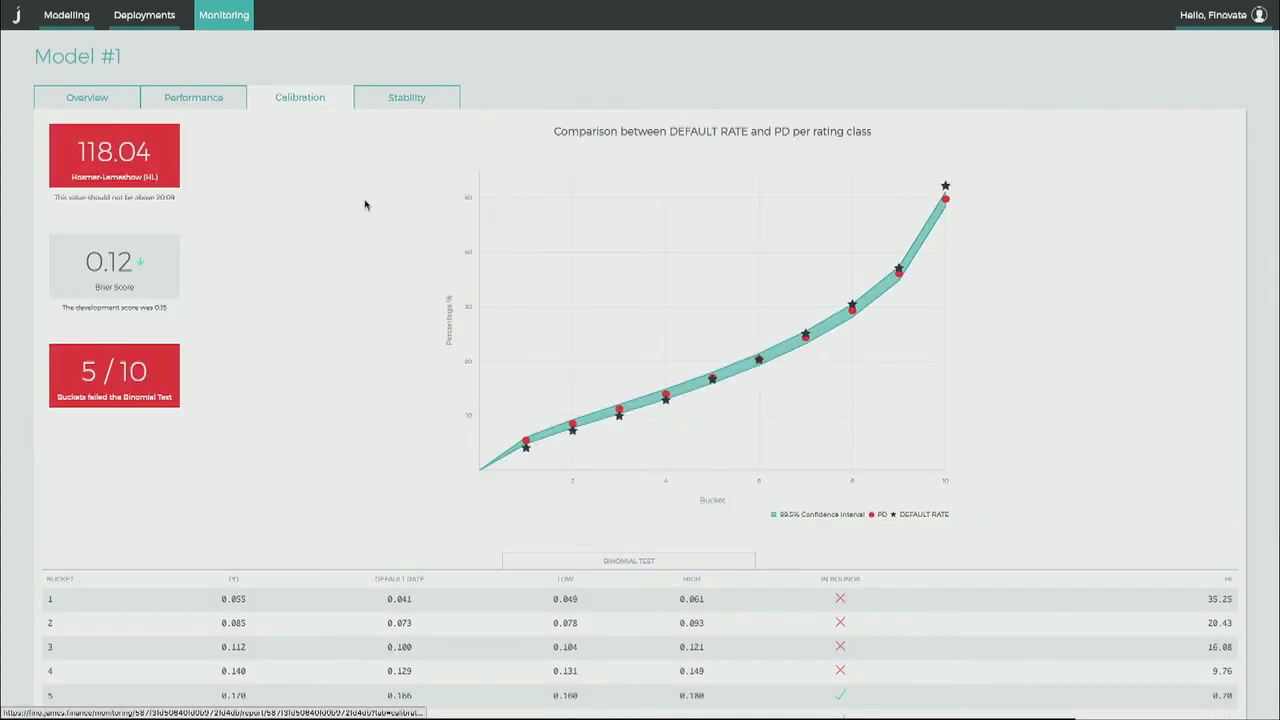
pyautogui.scroll(-1, 365, 205)
pyautogui.scroll(-4, 365, 205)
pyautogui.scroll(5, 365, 205)
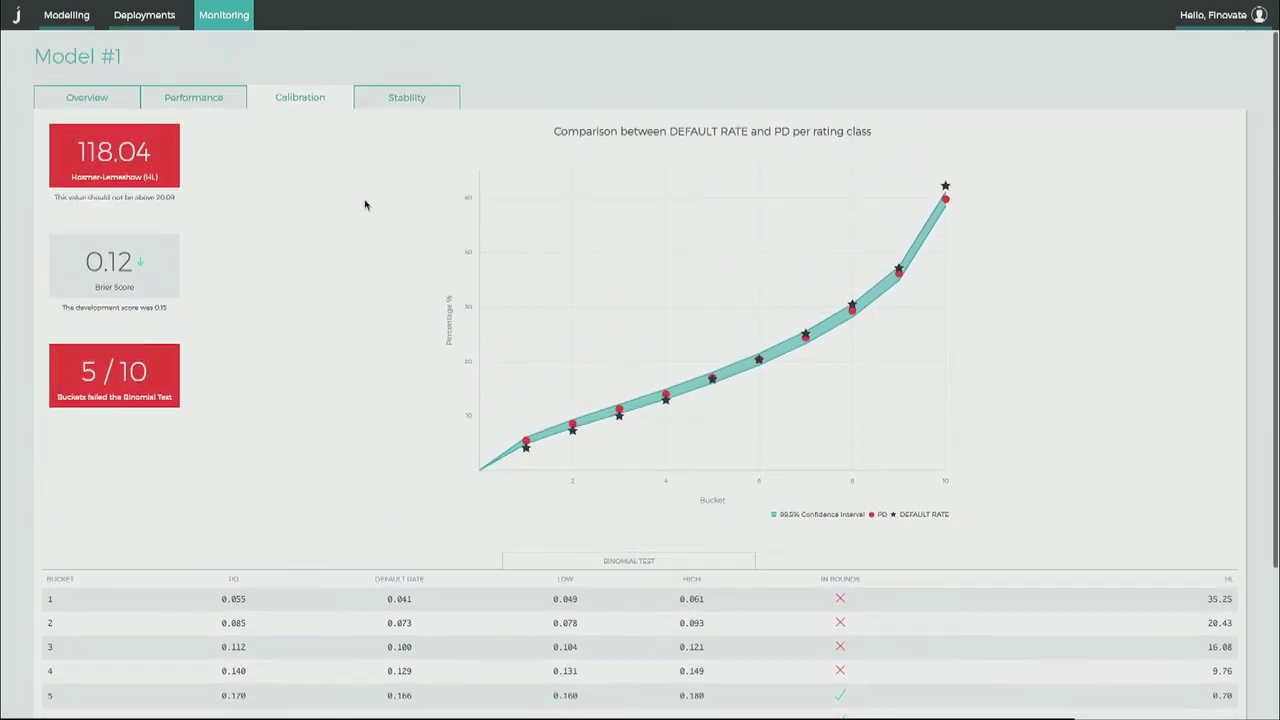
# Examine the through-the-door population stability analysis for the dti and open_acc features.
pyautogui.click(398, 100)
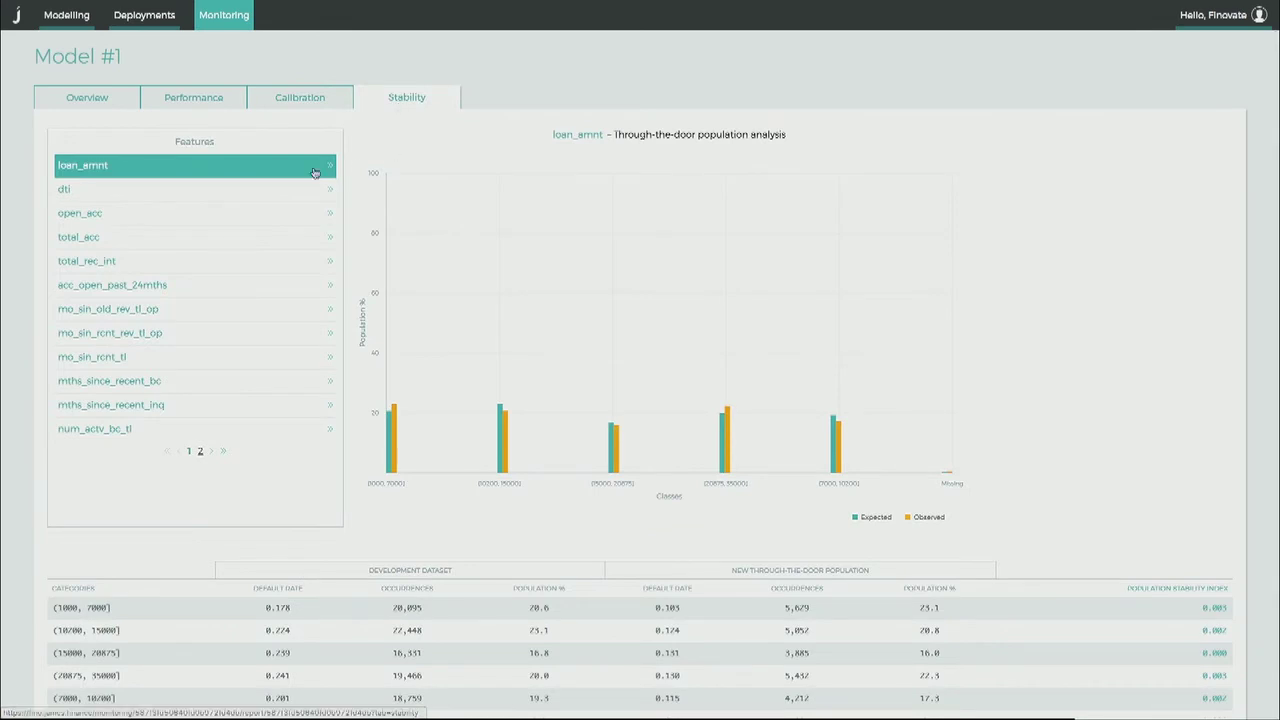
pyautogui.click(281, 192)
pyautogui.click(274, 217)
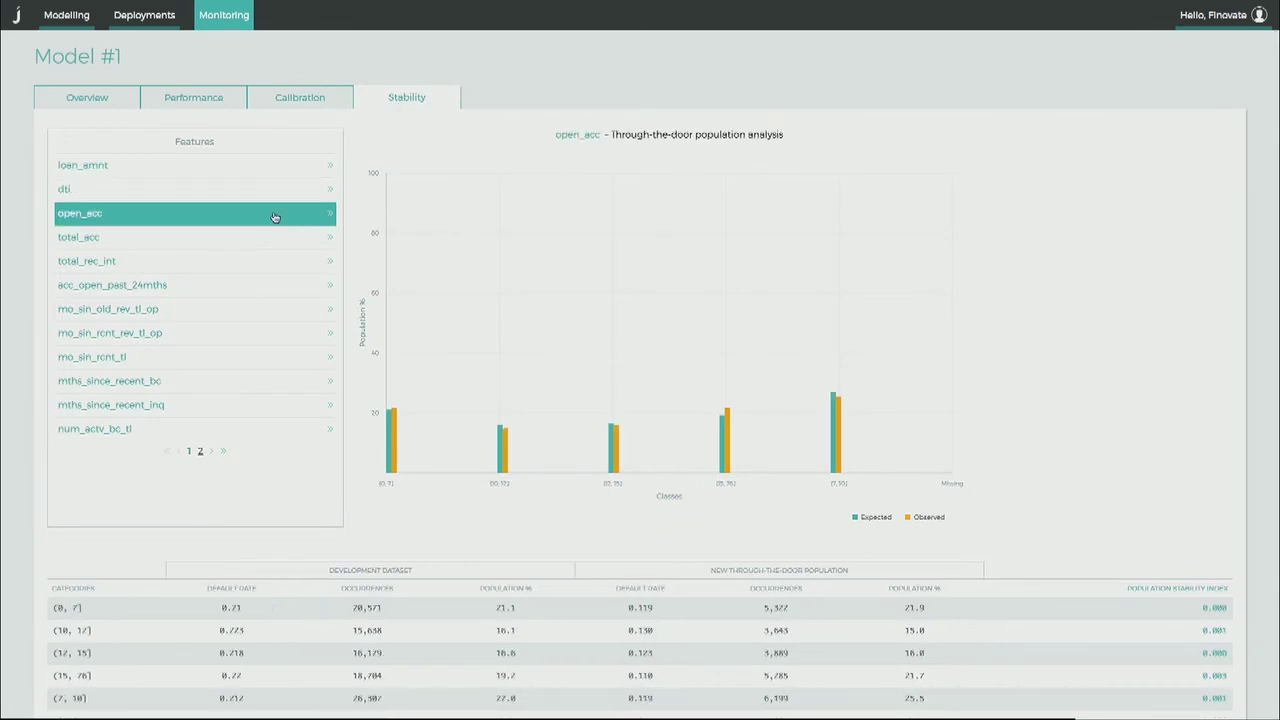